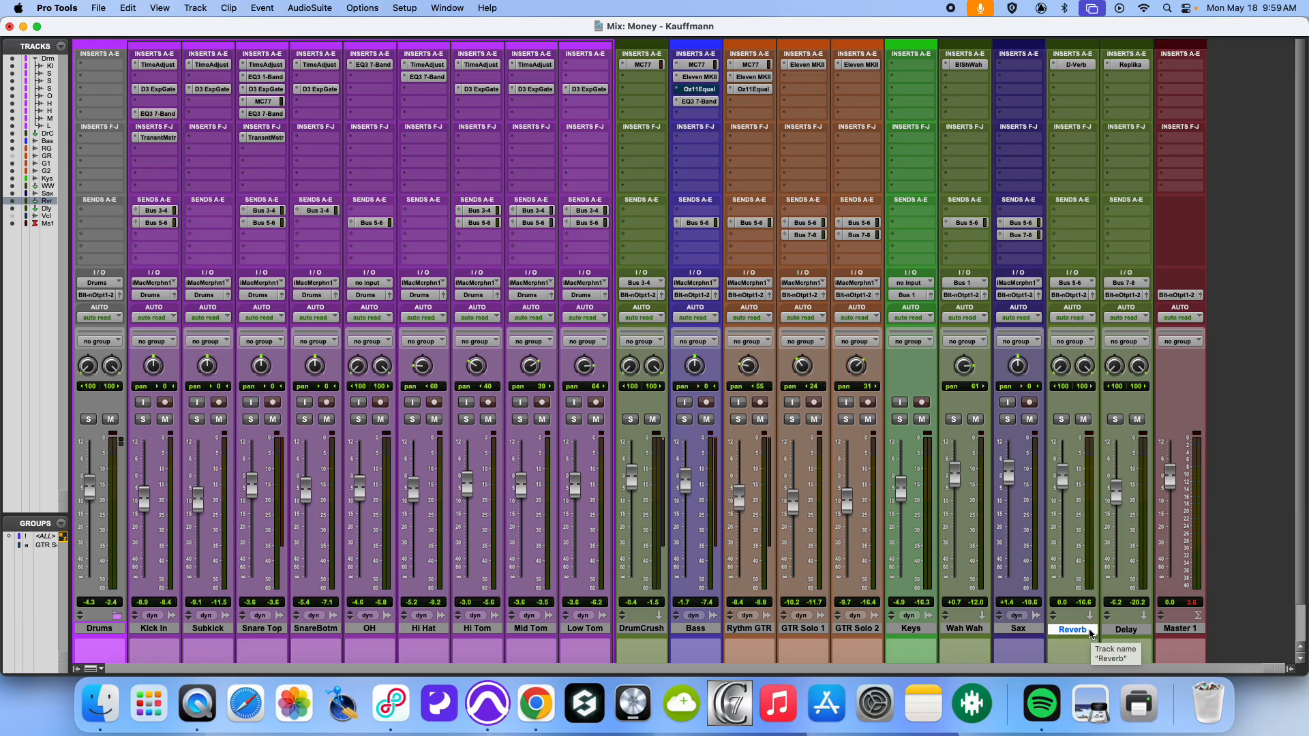
- Rename the Bus 1 output of the Keys track to "Keys Wah"
{"action": "left_click", "coordinate": [1130, 631]}
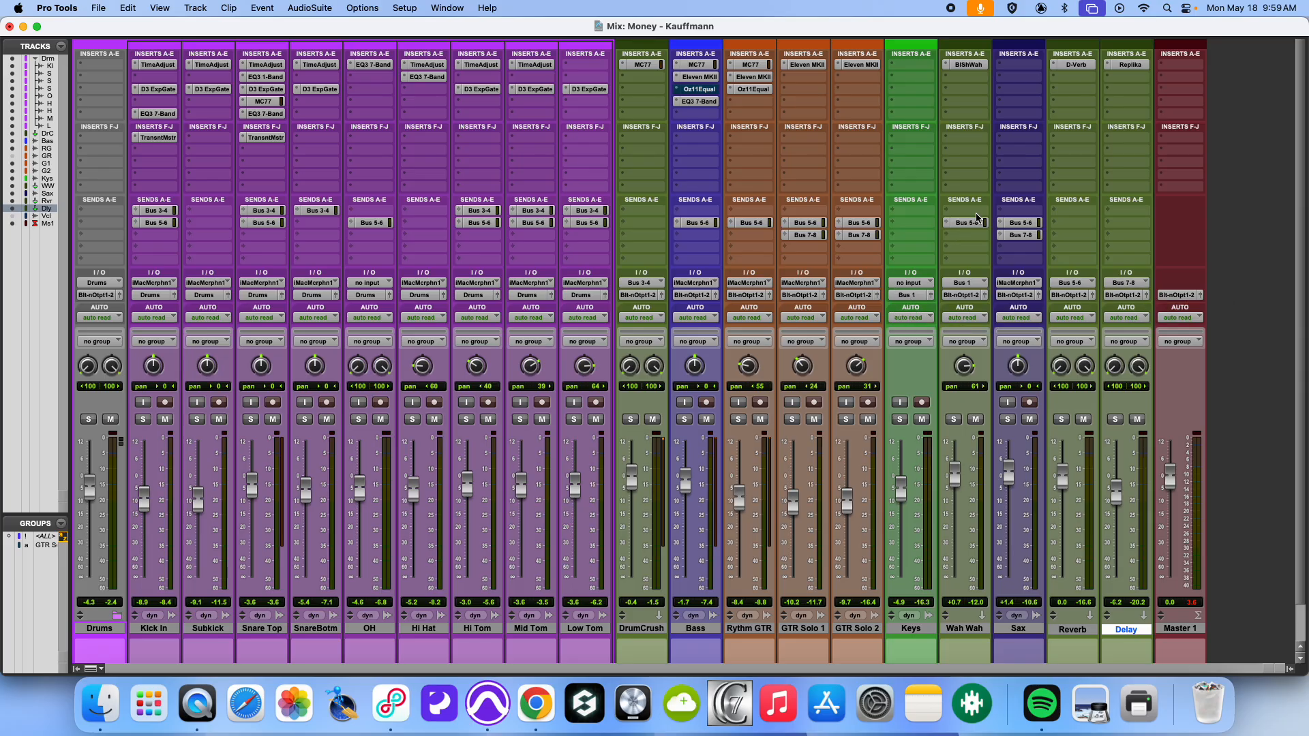
{"action": "right_click", "coordinate": [914, 295]}
{"action": "left_click", "coordinate": [908, 261]}
{"action": "right_click", "coordinate": [897, 297]}
{"action": "left_click", "coordinate": [917, 323]}
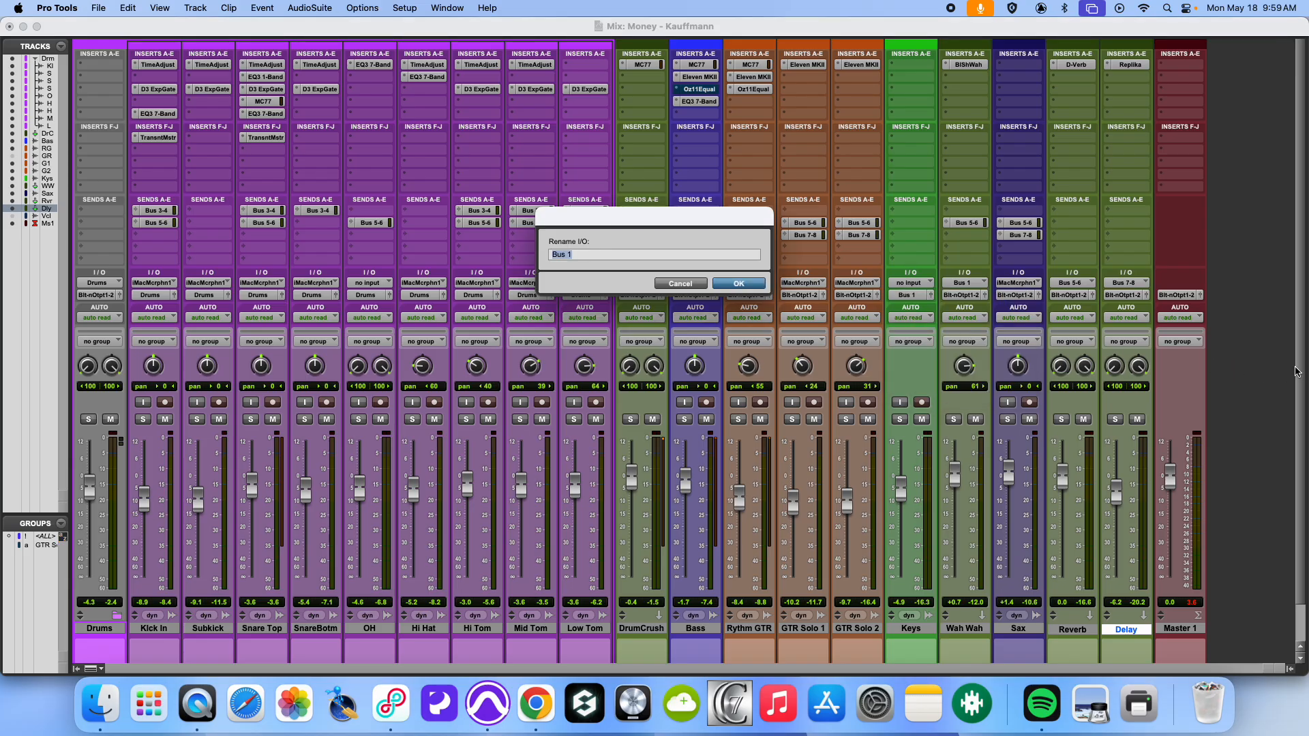
{"action": "type", "text": "Keys Wah"}
{"action": "key", "text": "Return"}
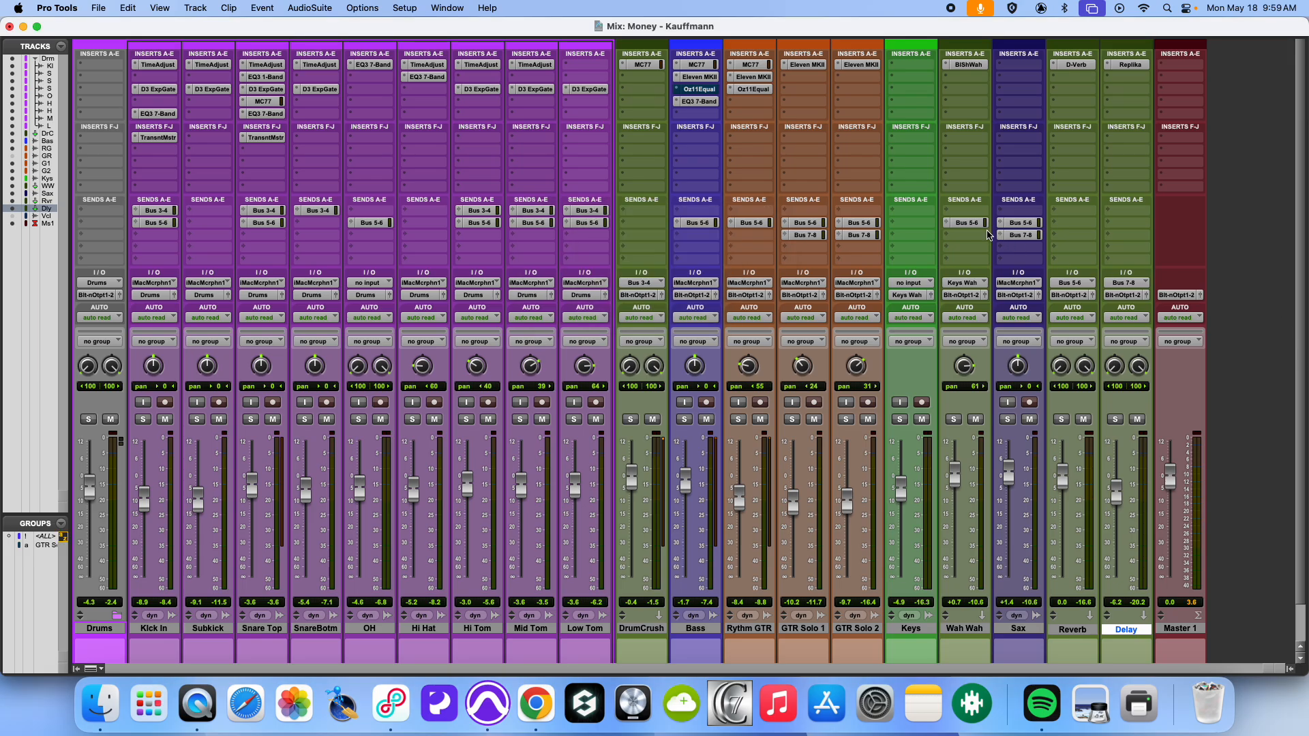
- Rename the Bus 5-6 send on the Wah Wah track to "Reverb"
{"action": "right_click", "coordinate": [957, 225]}
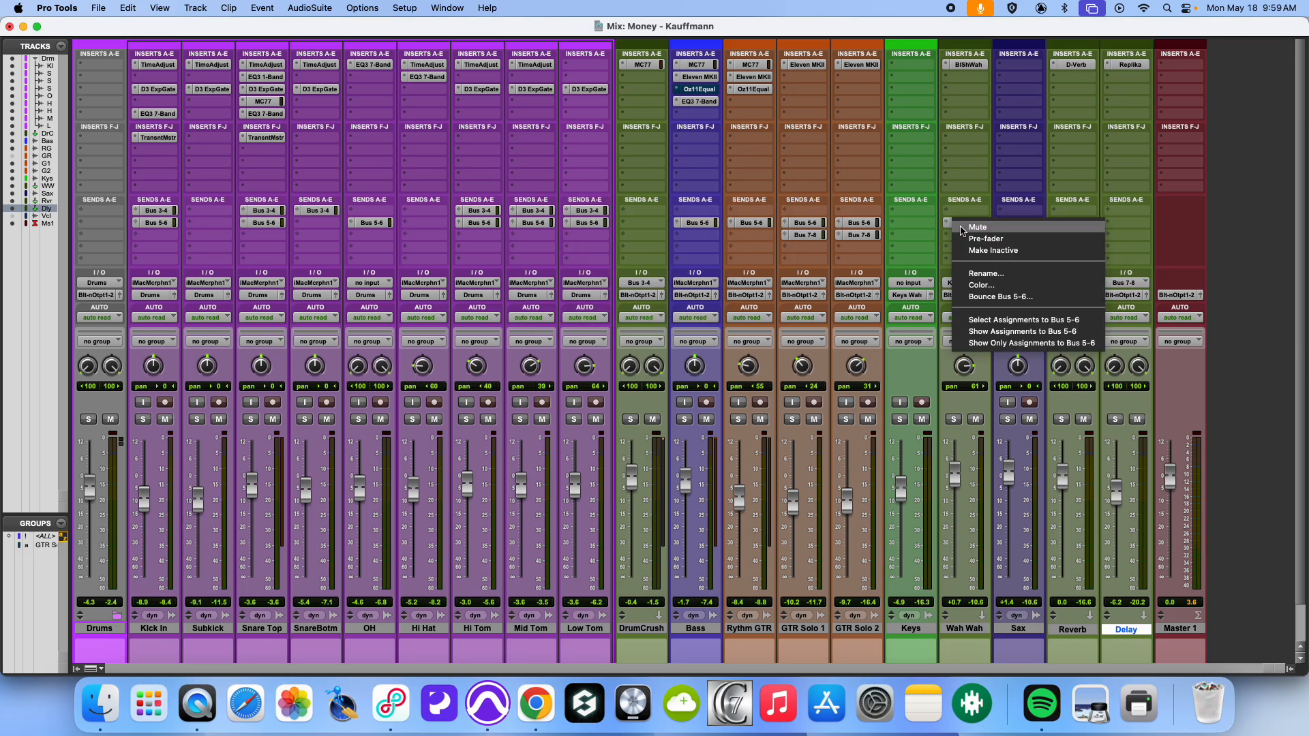
{"action": "left_click", "coordinate": [982, 274]}
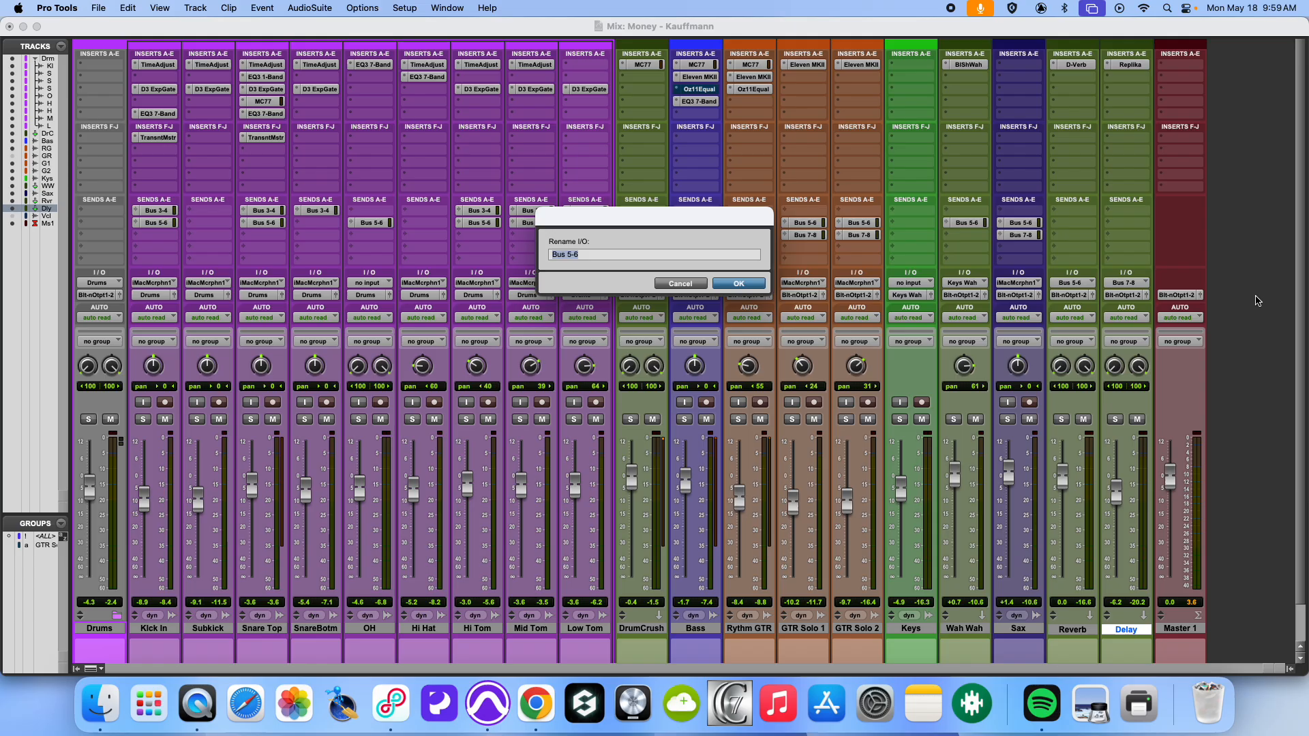
{"action": "type", "text": "Reverb"}
{"action": "key", "text": "Return"}
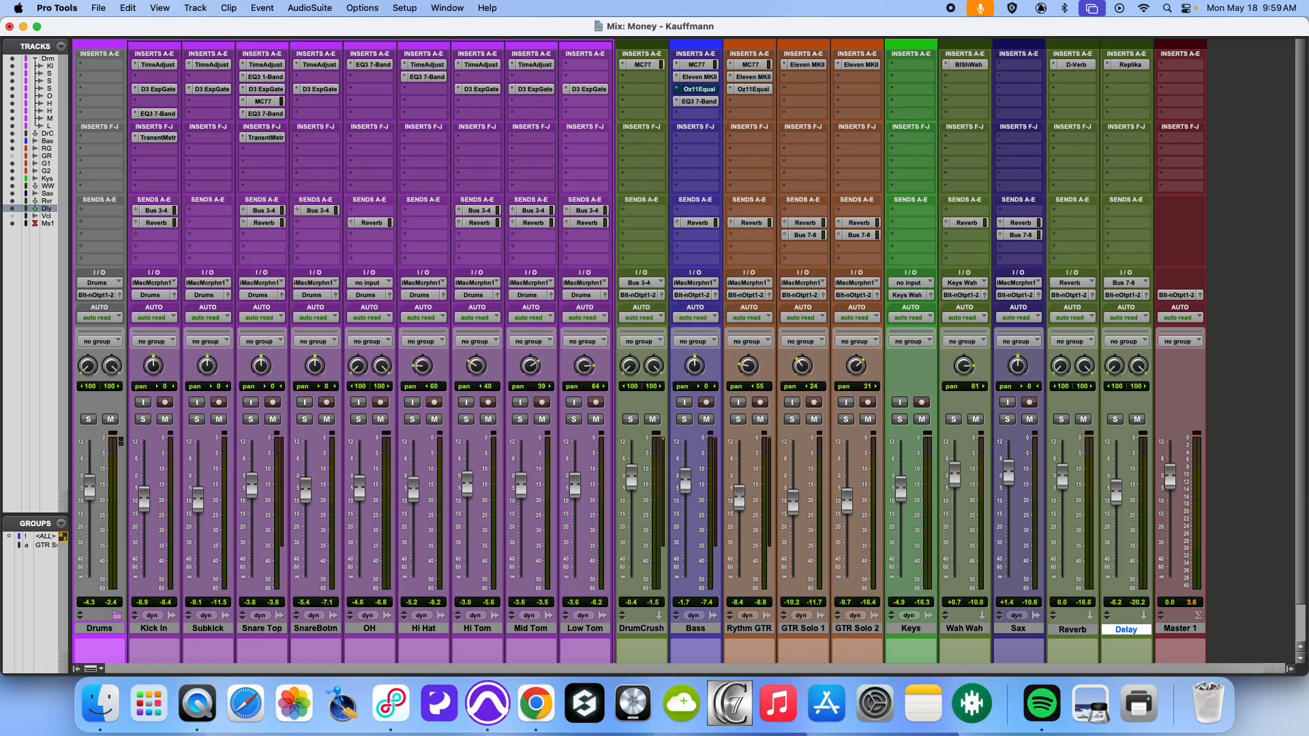
- Rename the Bus 7-8 send on the Sax track to "Delay"
{"action": "right_click", "coordinate": [1016, 236]}
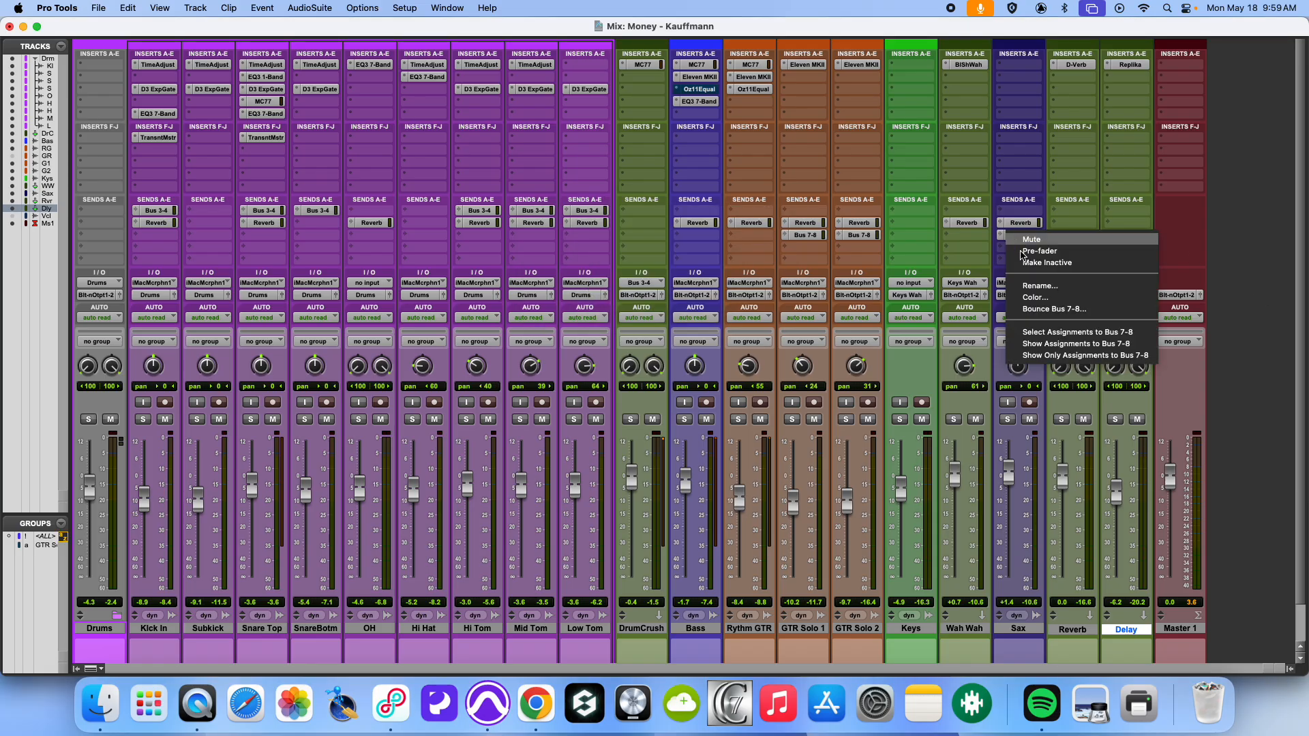
{"action": "left_click", "coordinate": [1033, 286]}
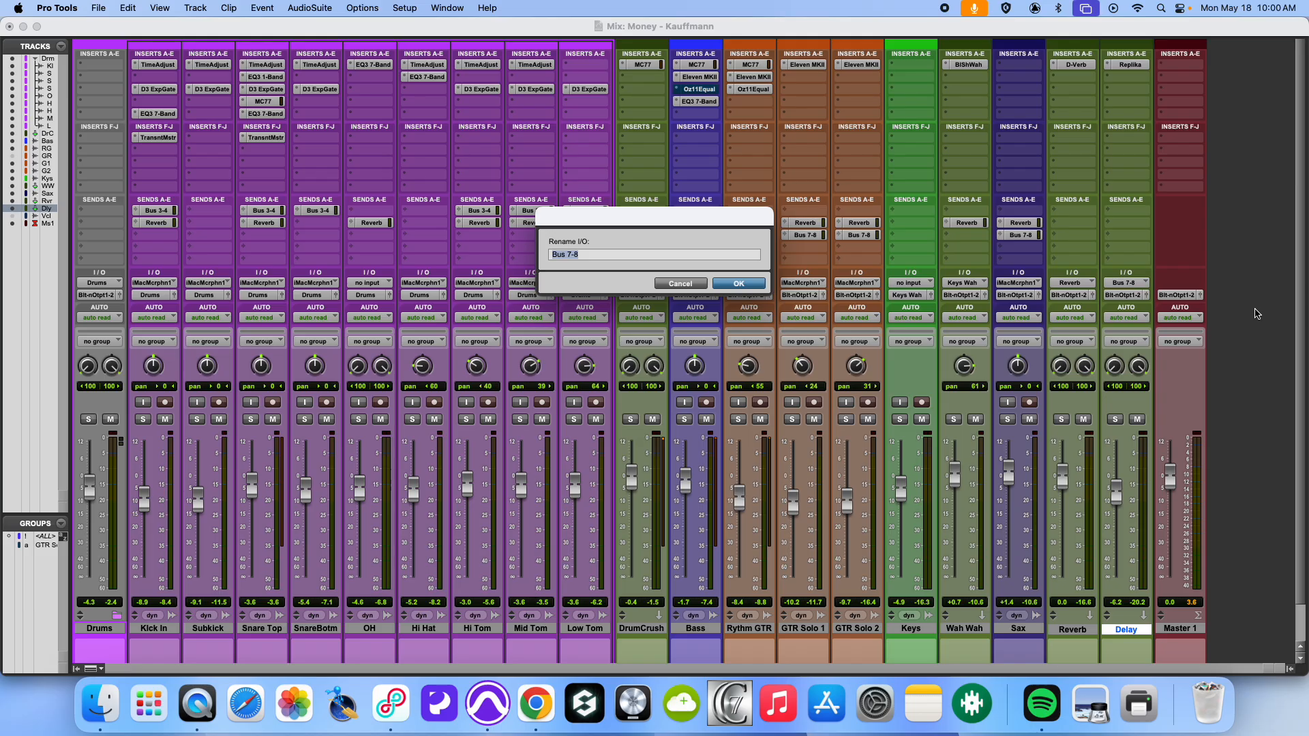
{"action": "type", "text": "Delay"}
{"action": "key", "text": "Return"}
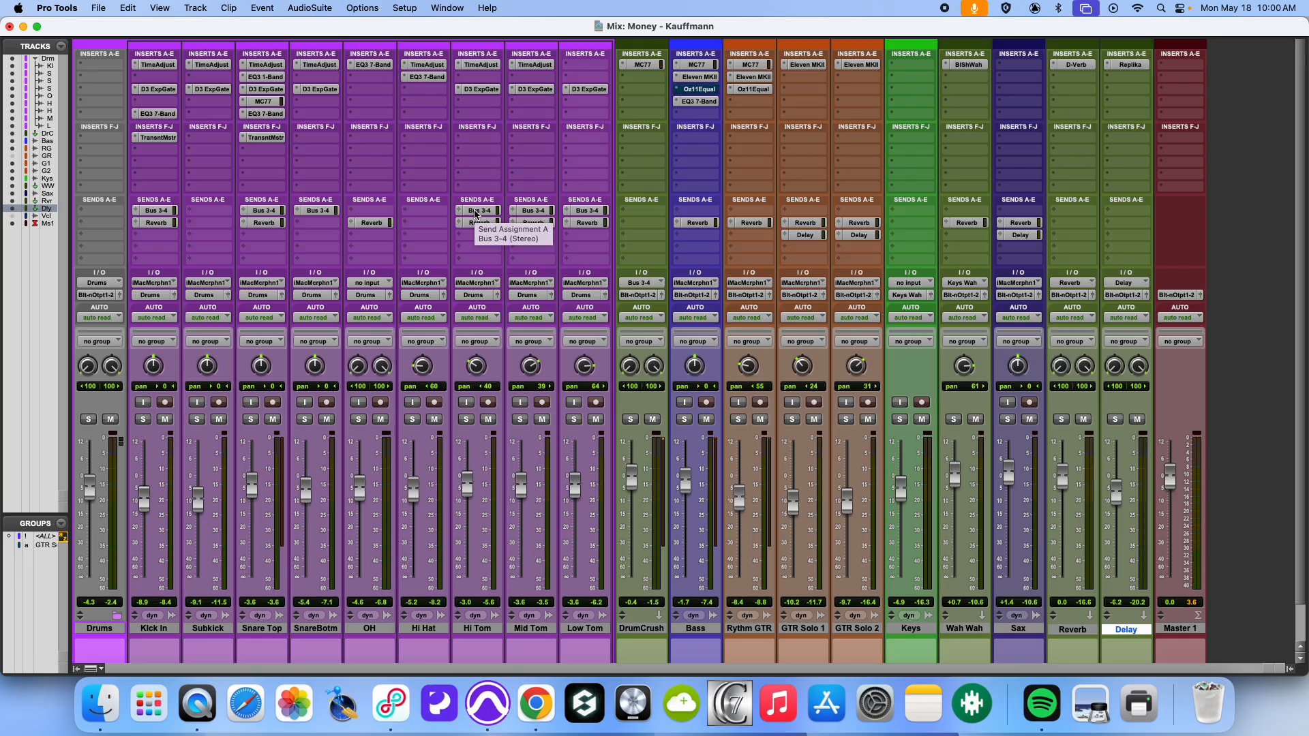
- Rename the Bus 3-4 send on the Hi Tom track to "Drum Crush"
{"action": "left_click", "coordinate": [475, 211]}
{"action": "right_click", "coordinate": [475, 211]}
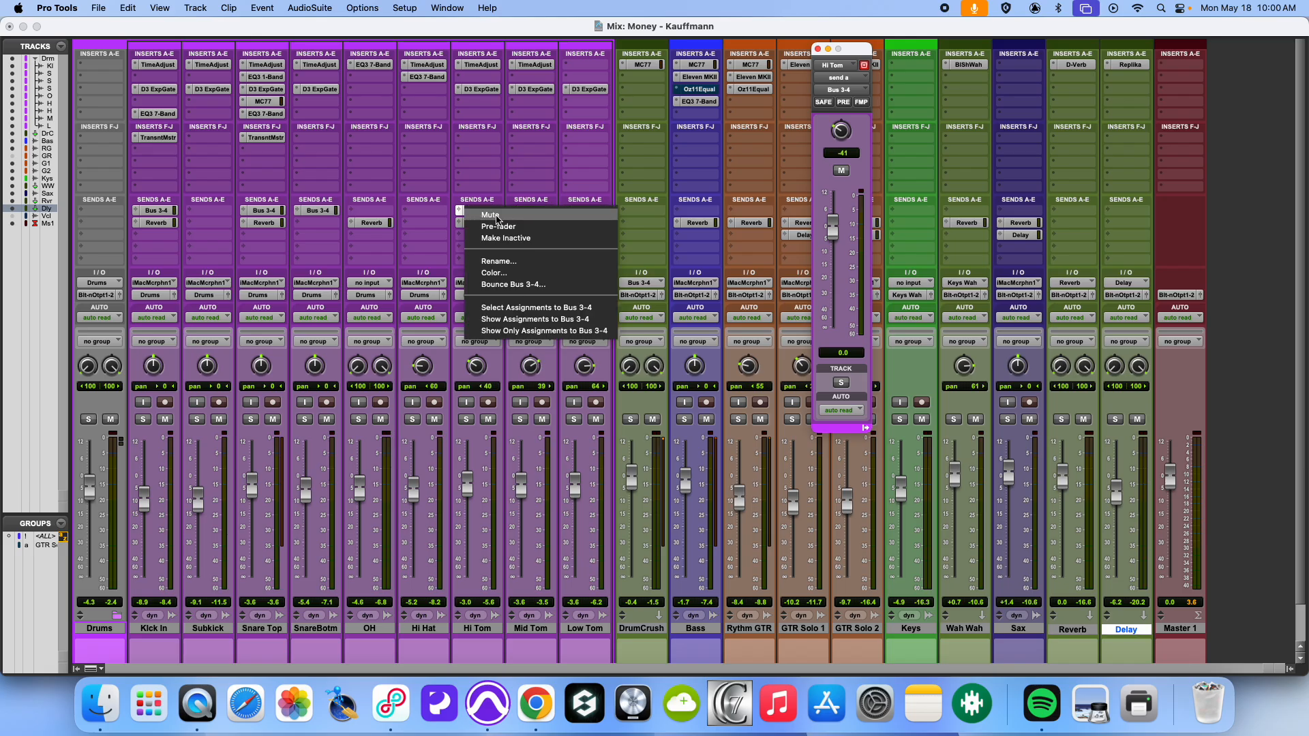
{"action": "left_click", "coordinate": [499, 263]}
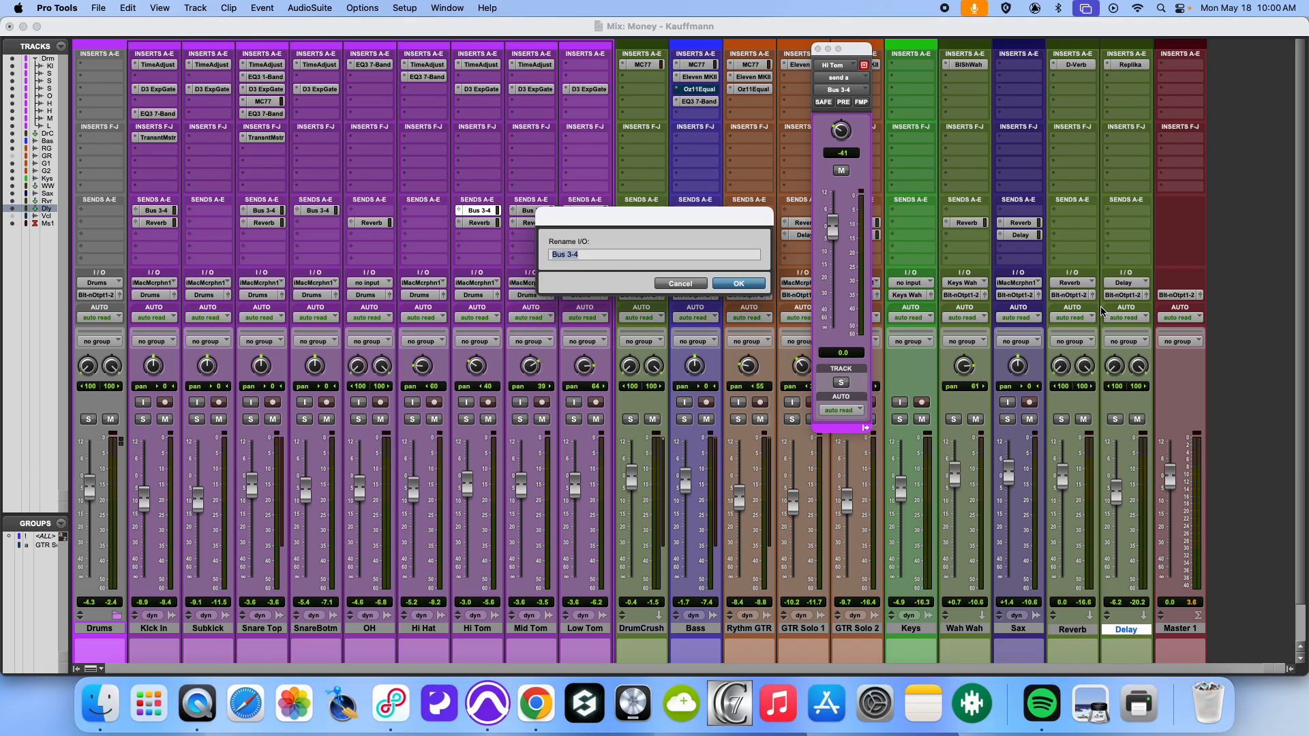
{"action": "type", "text": "Drum Crush"}
{"action": "key", "text": "Return"}
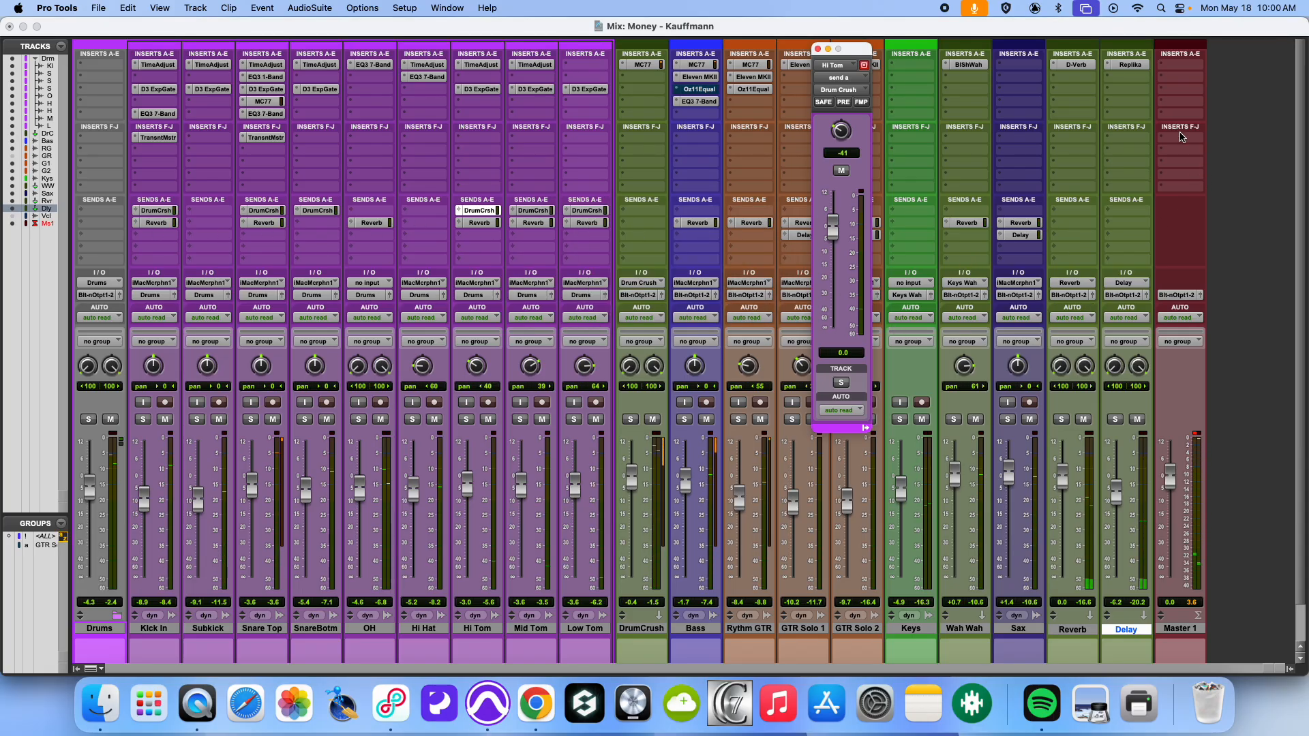
- Review the D-Verb plug-in settings on the Reverb track and close the plug-in window
{"action": "left_click", "coordinate": [1072, 65]}
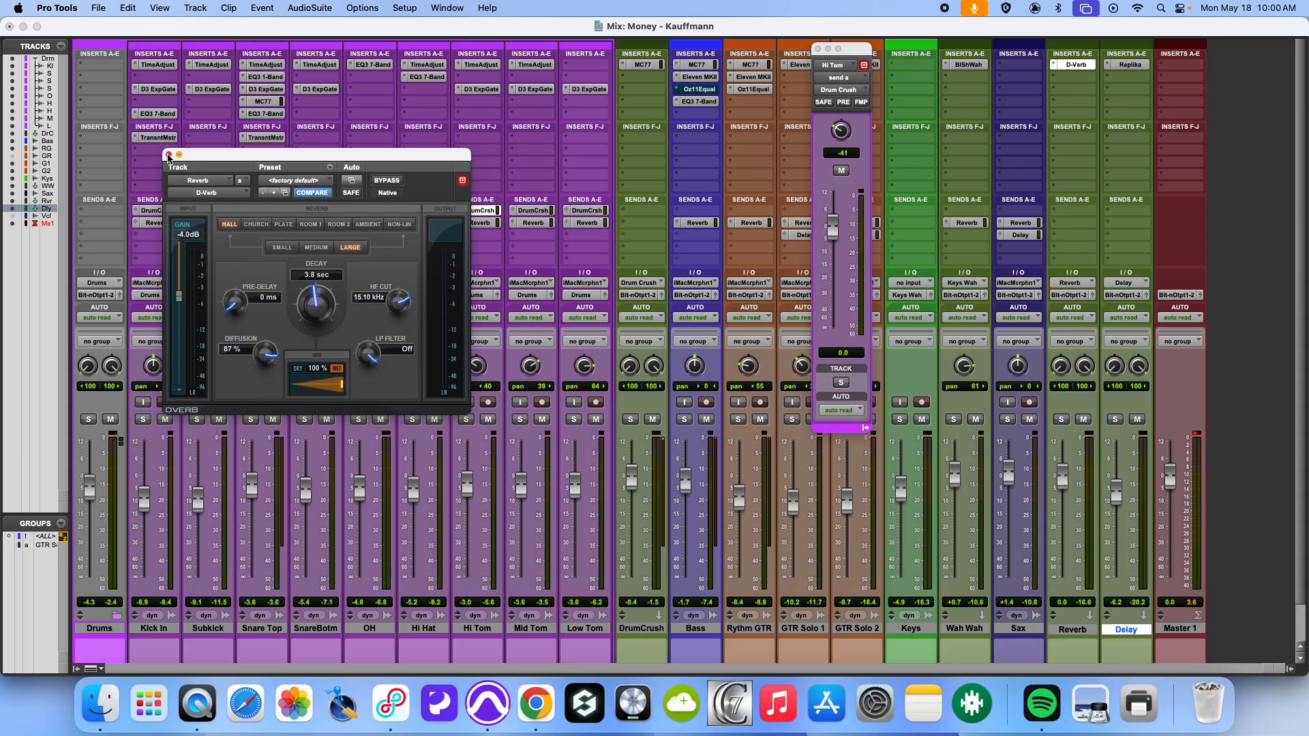
{"action": "left_click", "coordinate": [168, 155]}
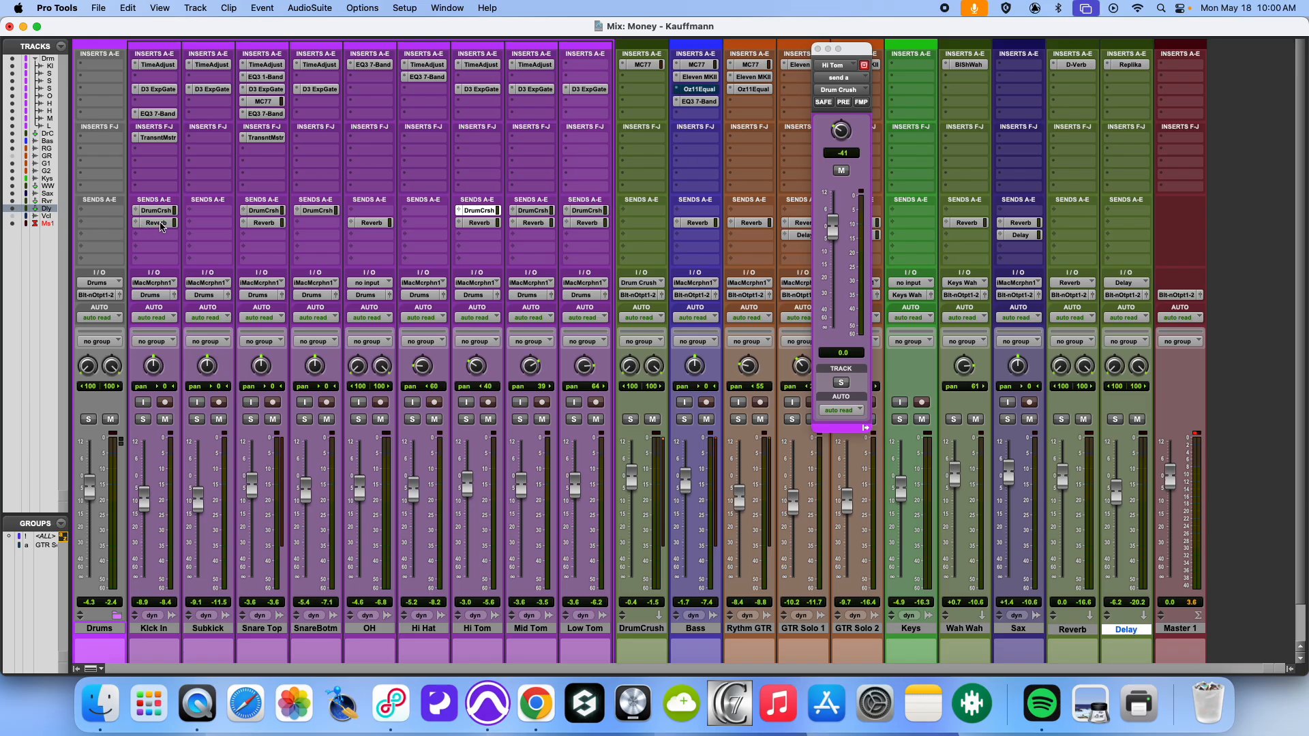
- Check the Reverb sends on Kick In and Snare Top, and slightly lower the OH track's Reverb send level
{"action": "scroll", "coordinate": [160, 223], "scroll_direction": "down", "scroll_amount": 1}
{"action": "left_click", "coordinate": [160, 223]}
{"action": "left_click", "coordinate": [125, 214]}
{"action": "left_click", "coordinate": [151, 211]}
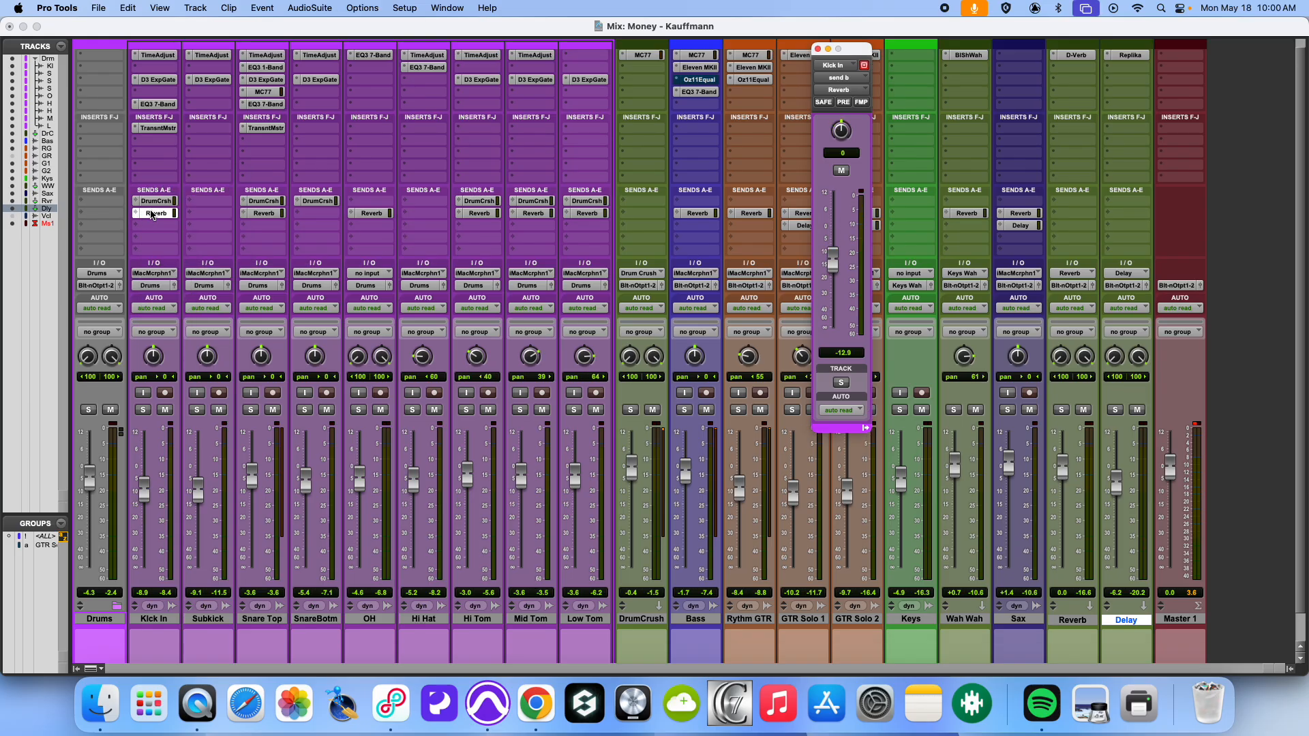
{"action": "left_click", "coordinate": [262, 213]}
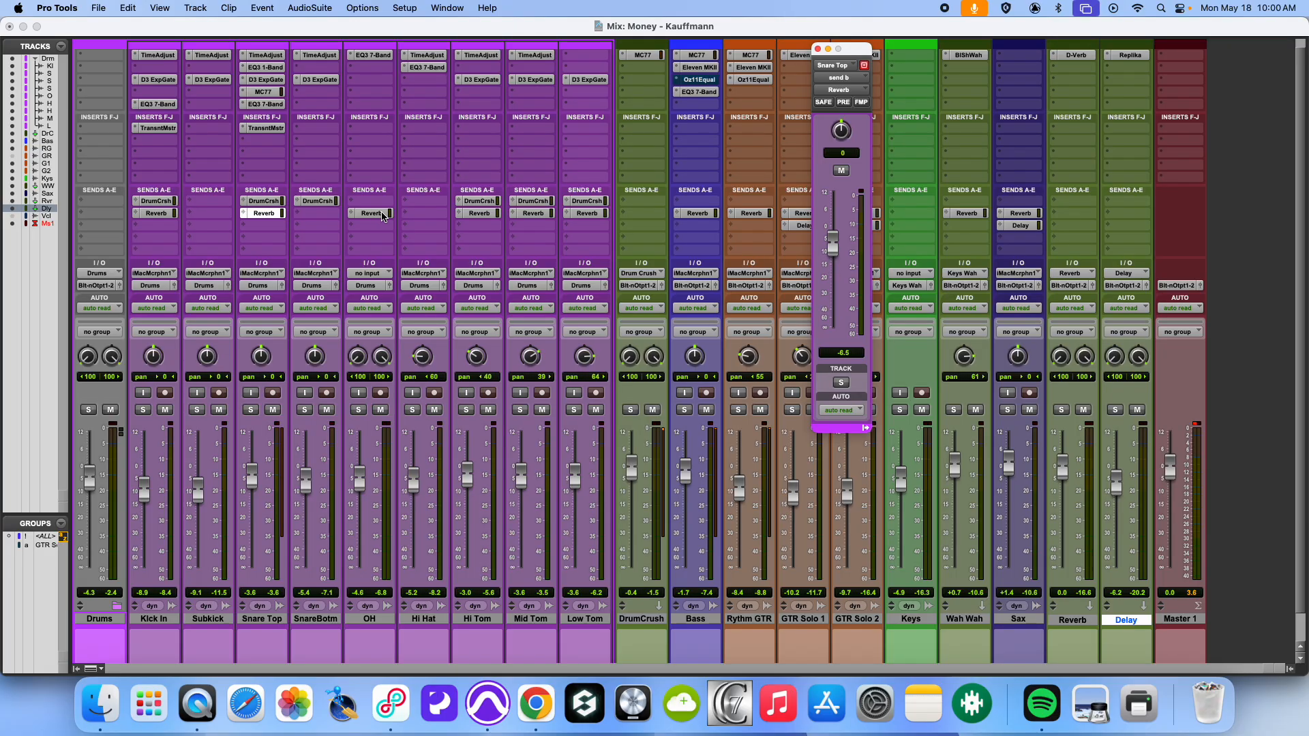
{"action": "left_click", "coordinate": [383, 215]}
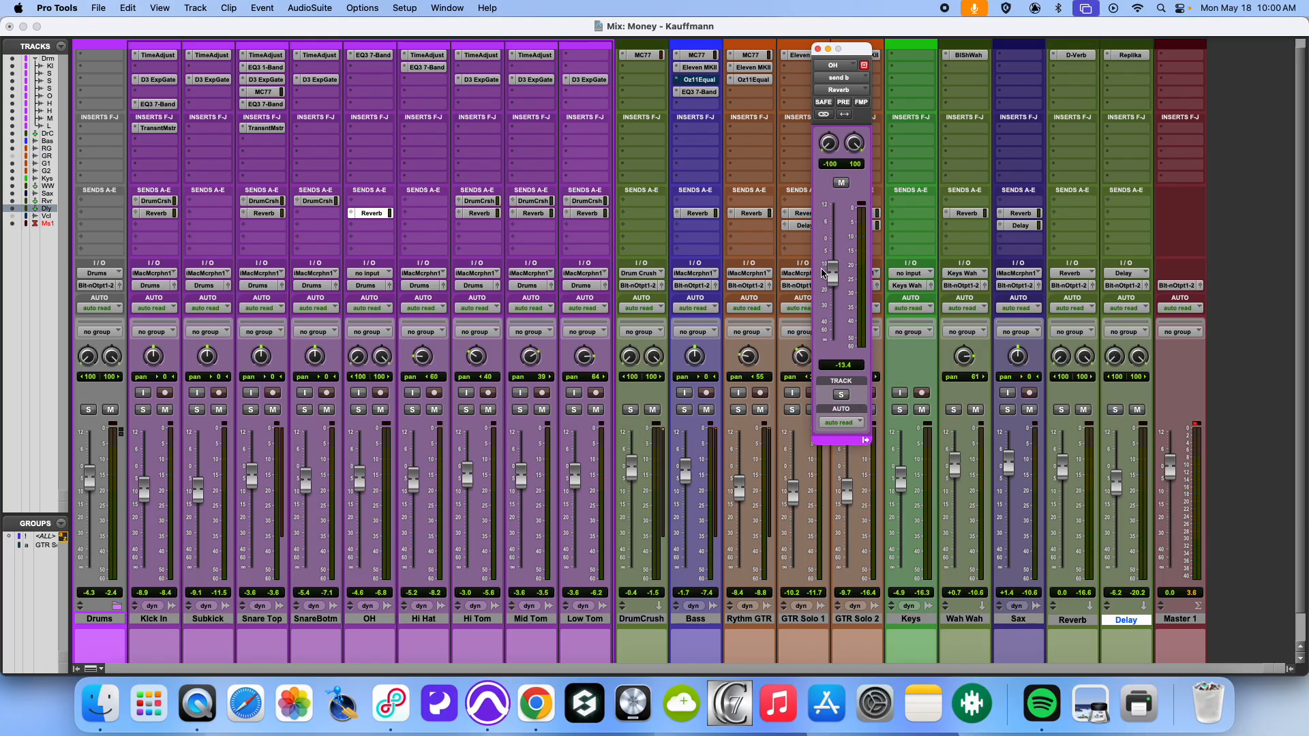
{"action": "left_click_drag", "start_coordinate": [823, 272], "coordinate": [825, 282]}
- Inspect the Reverb send levels on the Bass, Rythm GTR, Wah Wah and Sax tracks
{"action": "left_click", "coordinate": [699, 214]}
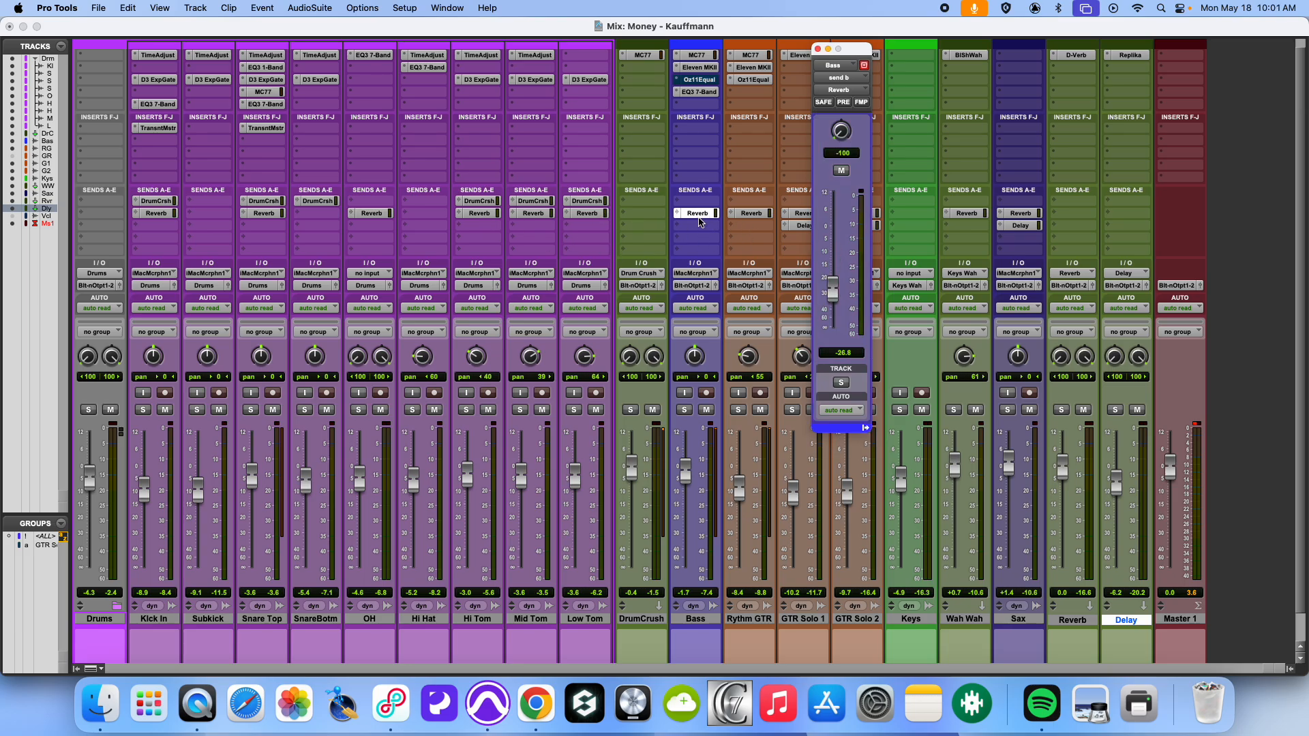
{"action": "left_click", "coordinate": [756, 216]}
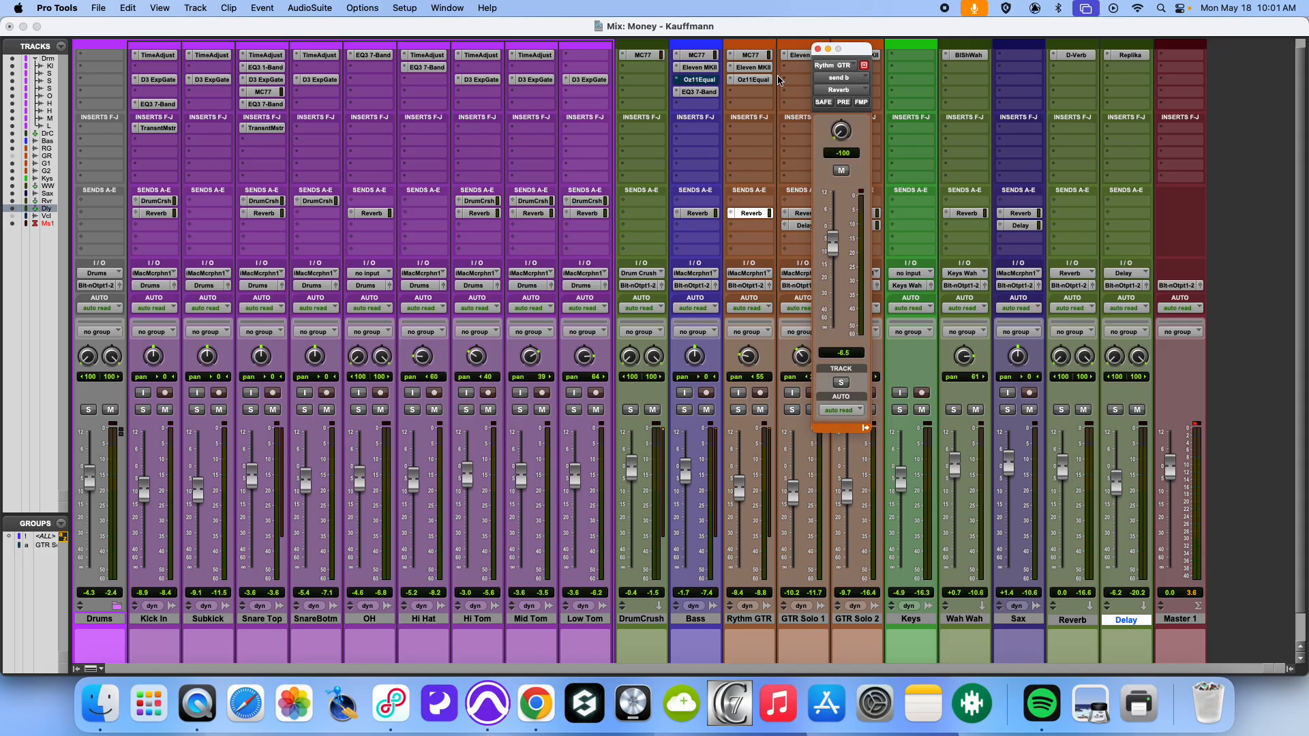
{"action": "left_click_drag", "start_coordinate": [841, 54], "coordinate": [550, 85]}
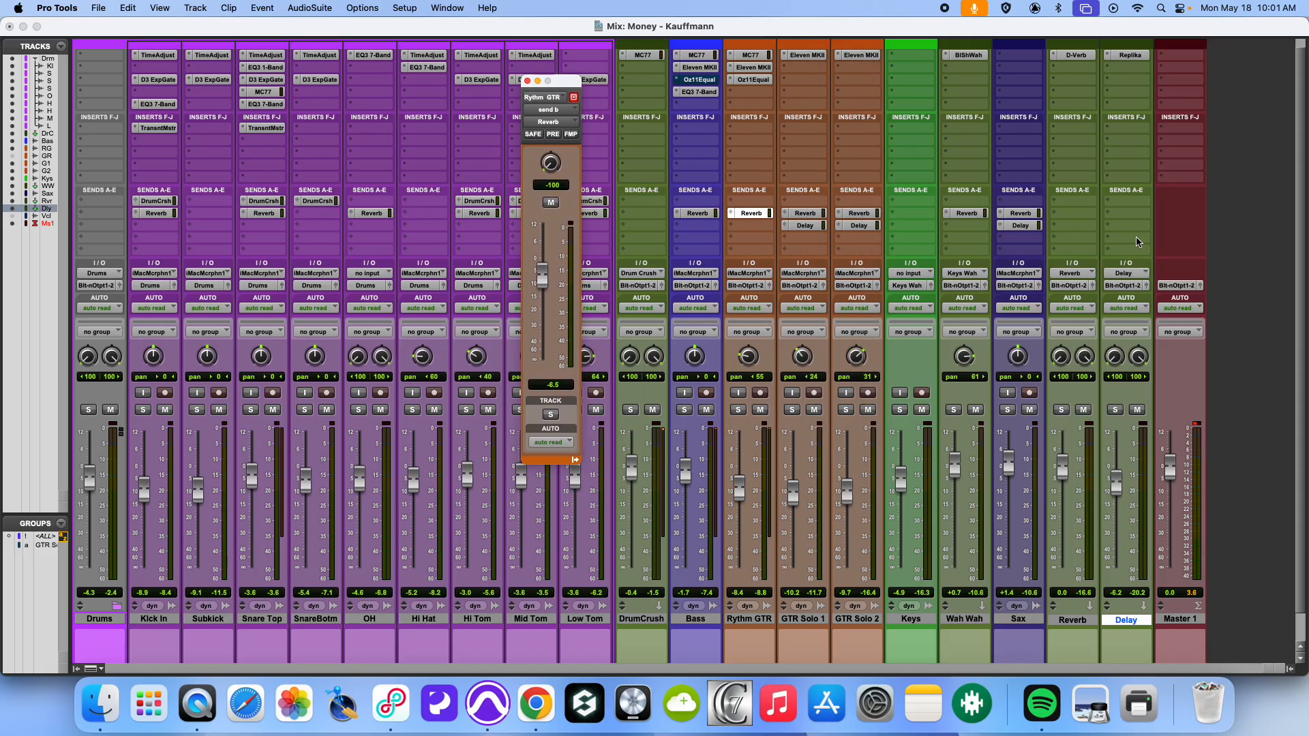
{"action": "left_click", "coordinate": [967, 213]}
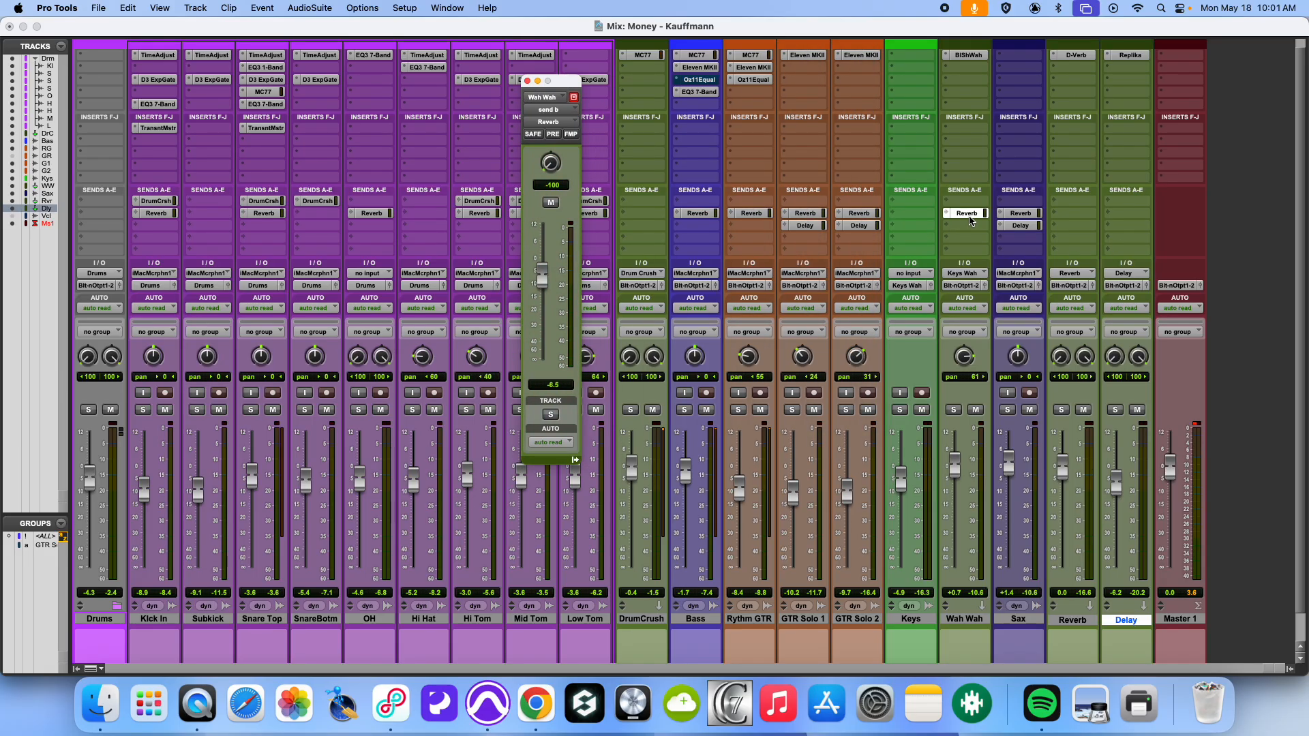
{"action": "left_click", "coordinate": [1030, 214]}
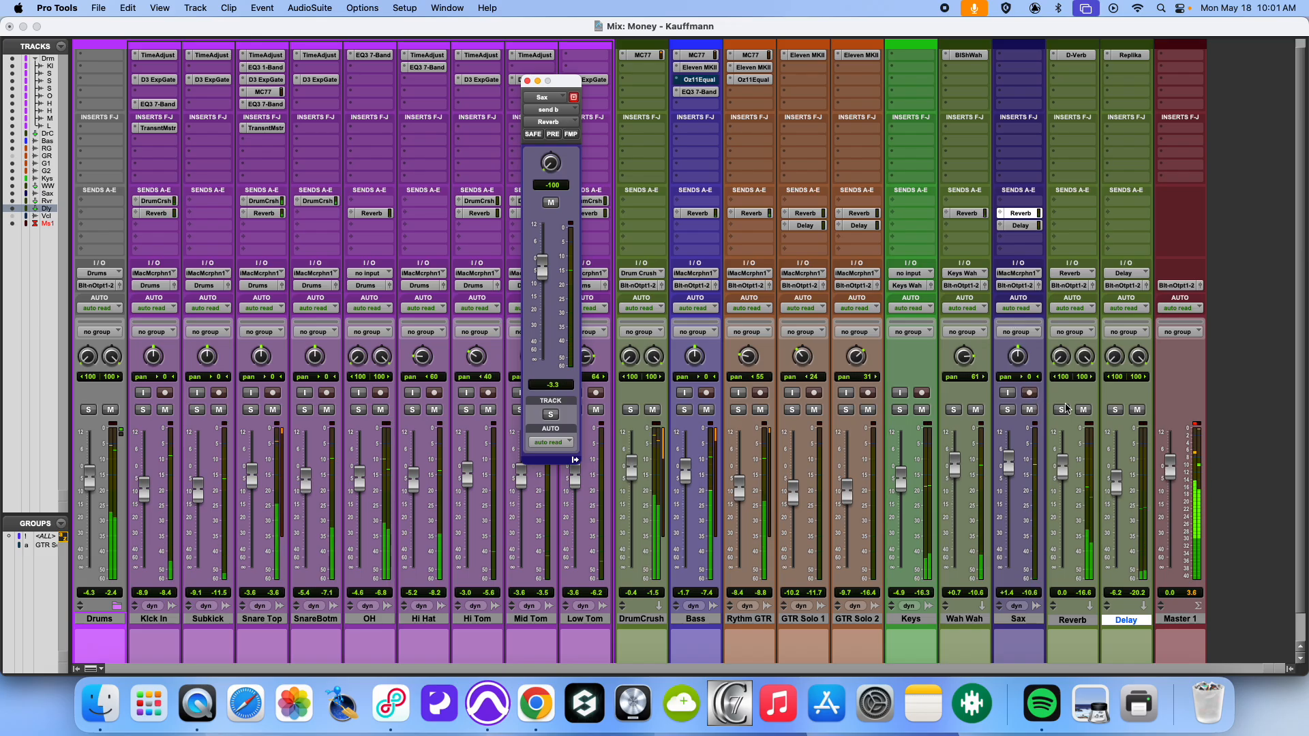
- Compare the mix during playback with the Reverb and Delay tracks muted and unmuted
{"action": "left_click", "coordinate": [1083, 409]}
{"action": "left_click", "coordinate": [1138, 409]}
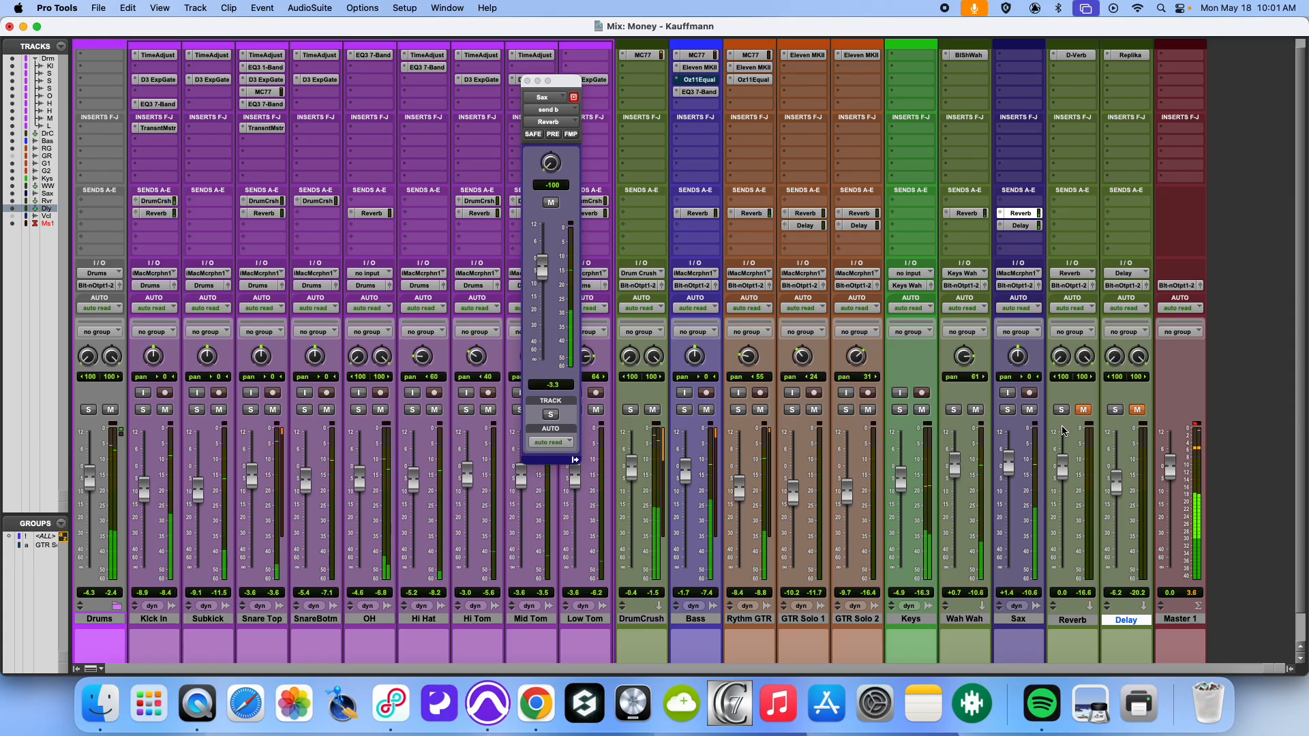
{"action": "left_click", "coordinate": [1137, 409]}
{"action": "left_click", "coordinate": [1084, 411]}
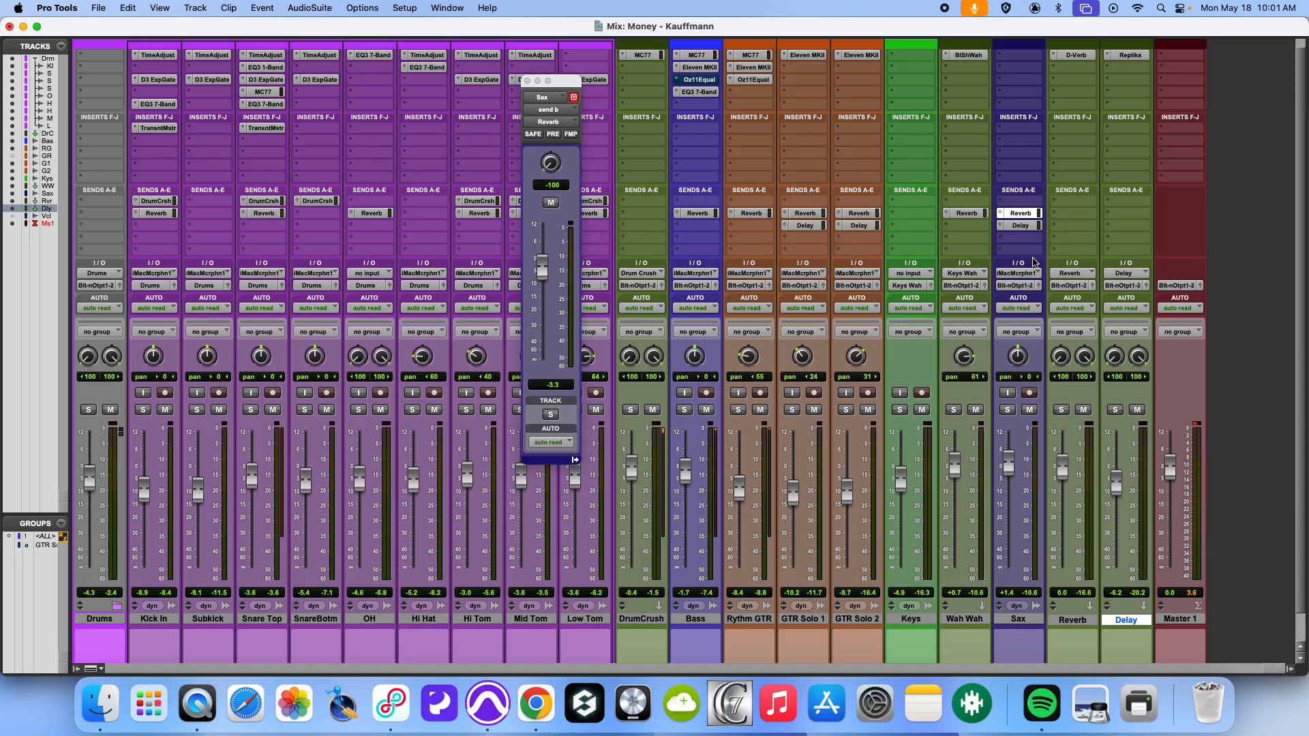
{"action": "left_click", "coordinate": [1027, 216]}
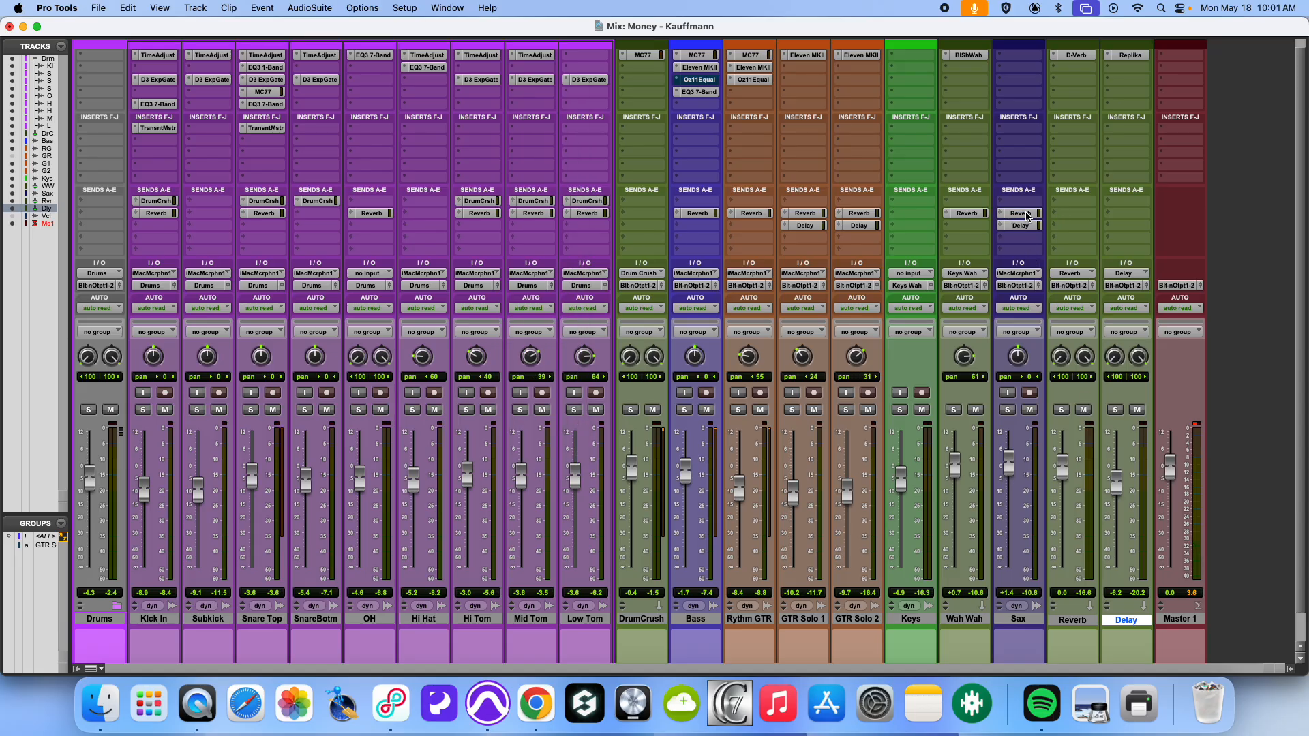
{"action": "left_click", "coordinate": [1027, 216]}
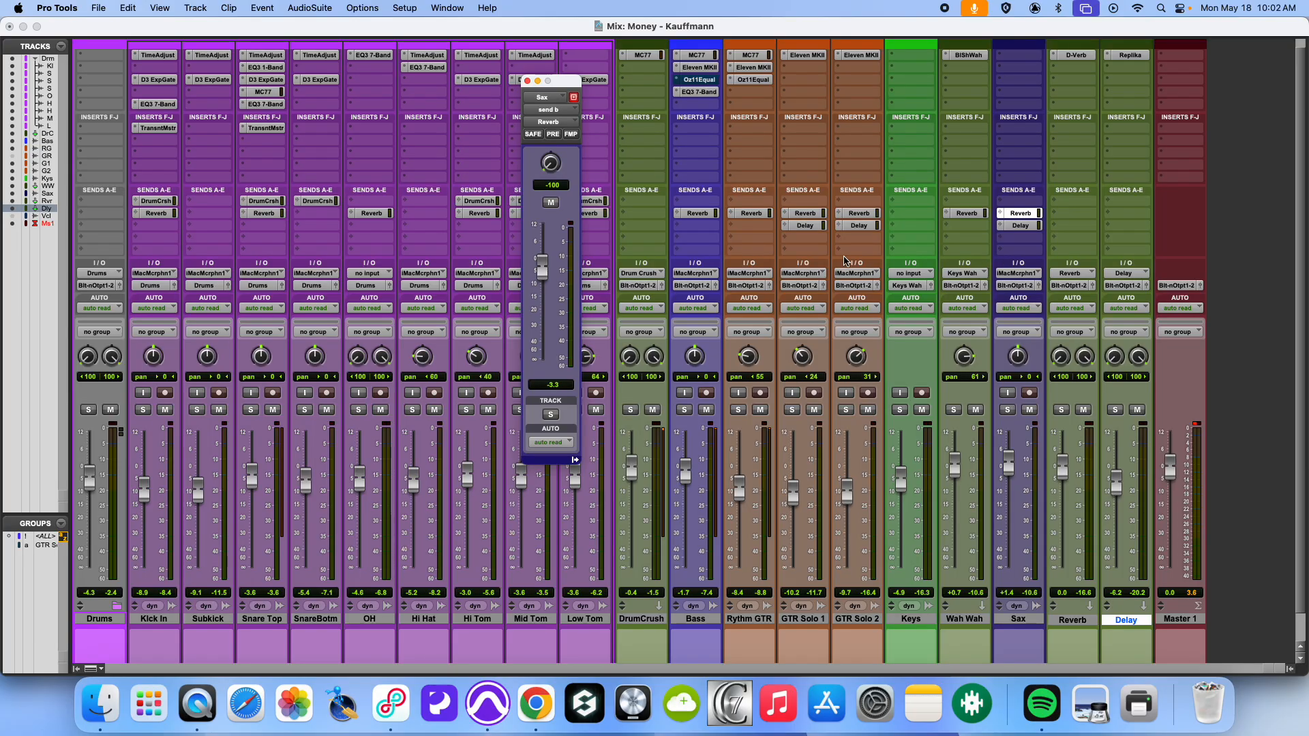
- Turn down the Mix control of the Replika plug-in on the Delay track and close its window
{"action": "left_click", "coordinate": [1127, 56]}
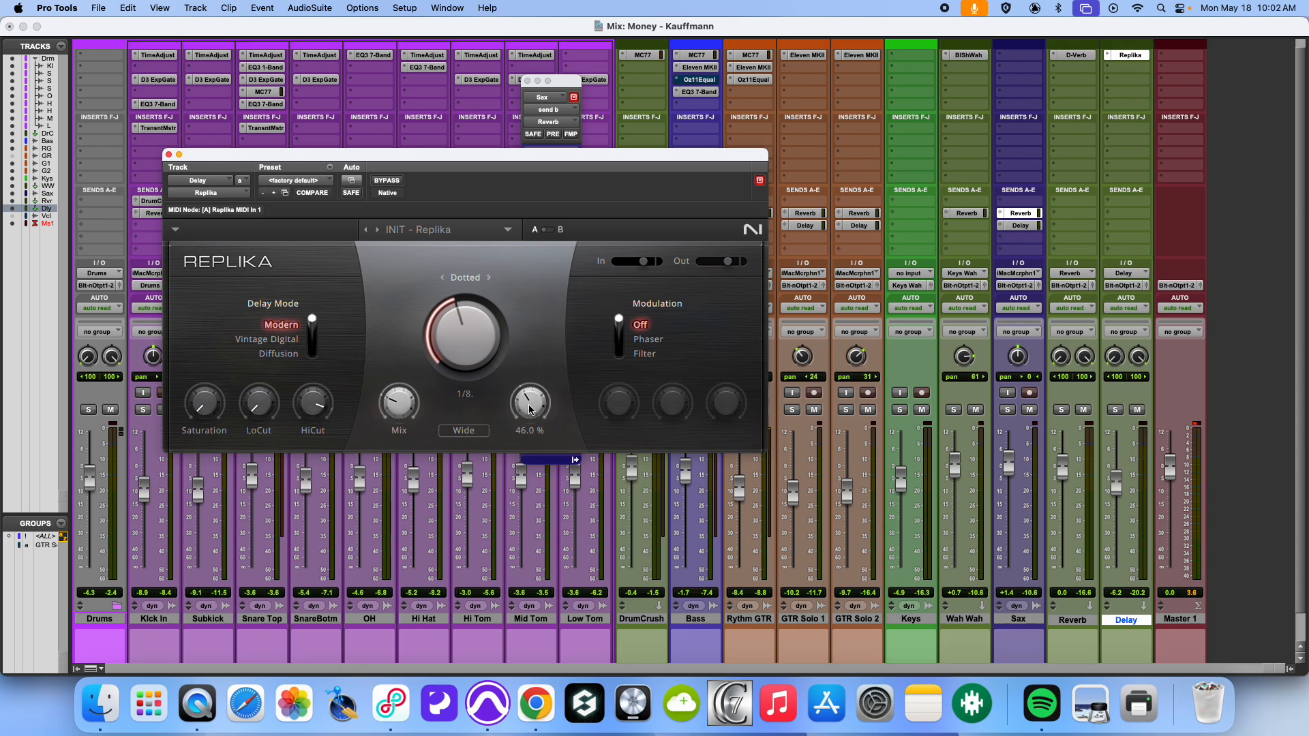
{"action": "mouse_move", "coordinate": [403, 412]}
{"action": "left_click_drag", "start_coordinate": [399, 405], "coordinate": [399, 467]}
{"action": "left_click", "coordinate": [168, 156]}
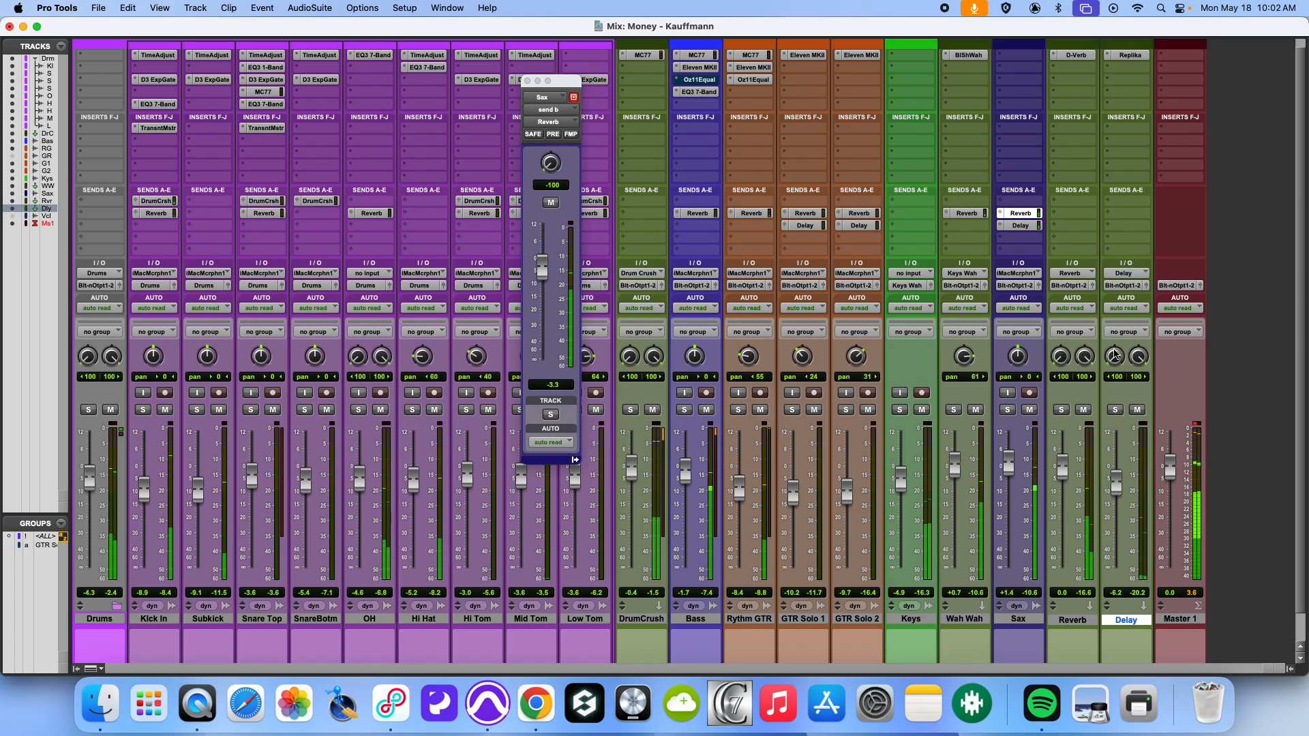
- With the Delay and Sax tracks soloed, lower the Delay track's volume to -9.1 dB and clear the solos
{"action": "left_click", "coordinate": [1116, 410]}
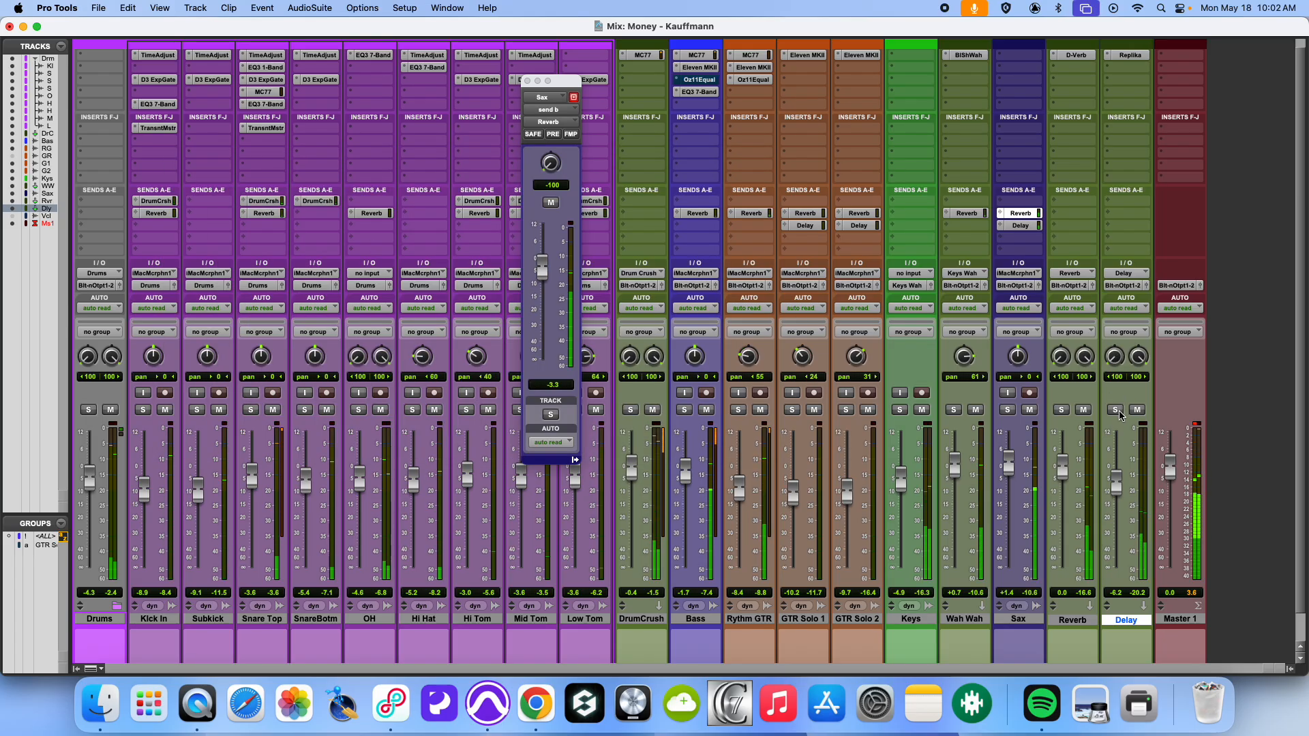
{"action": "left_click", "coordinate": [1008, 409]}
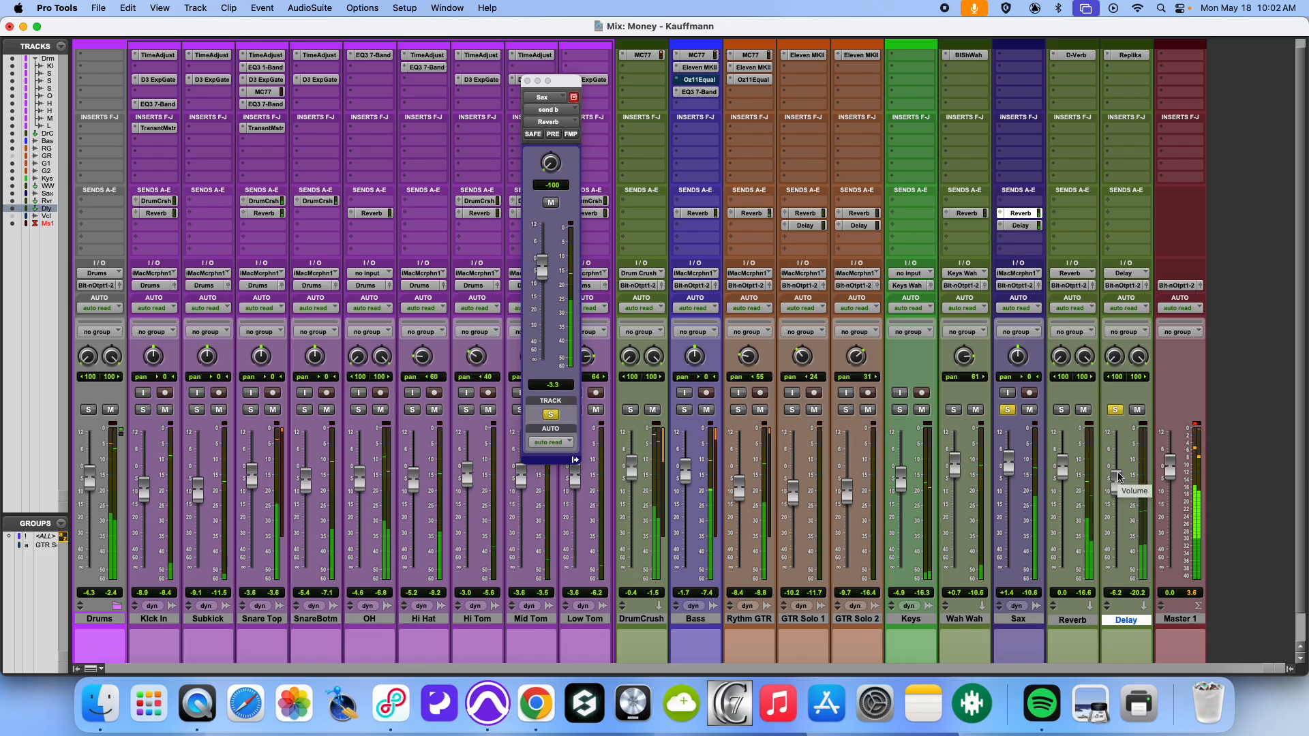
{"action": "left_click_drag", "start_coordinate": [1119, 478], "coordinate": [1118, 490]}
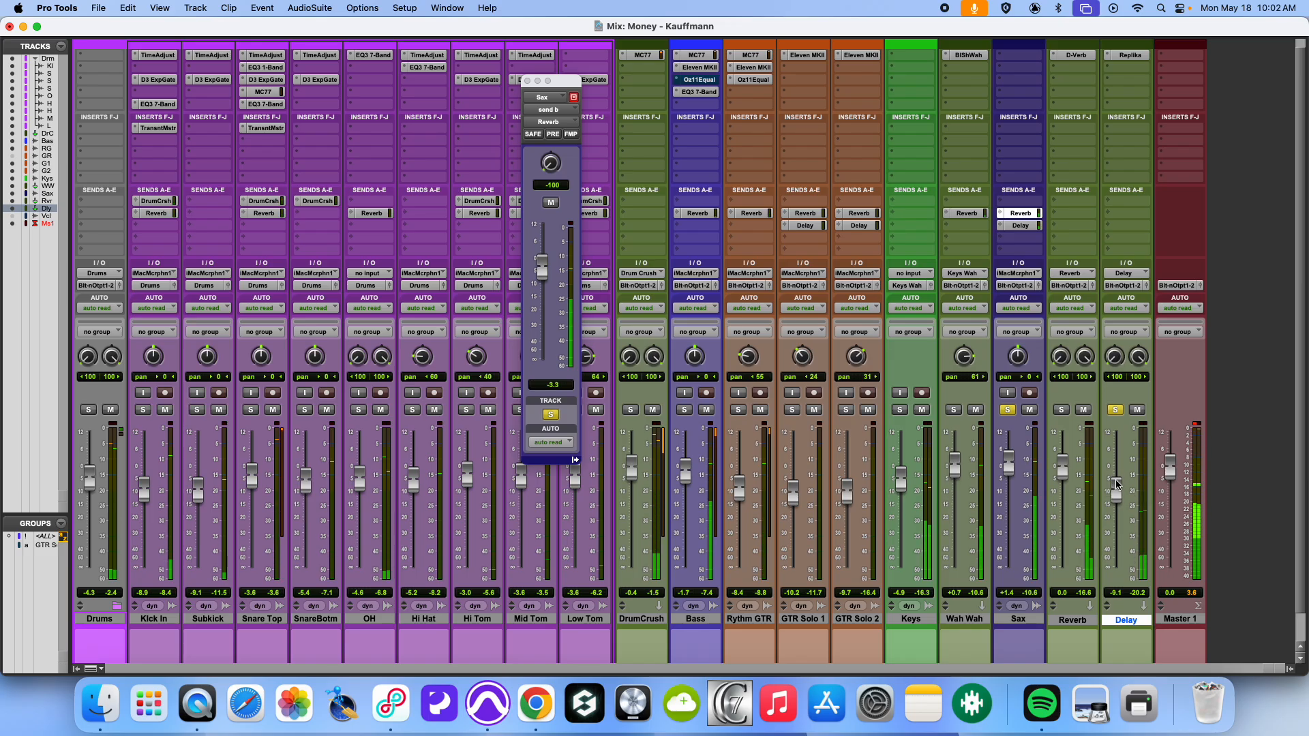
{"action": "left_click", "coordinate": [1115, 410], "text": "alt"}
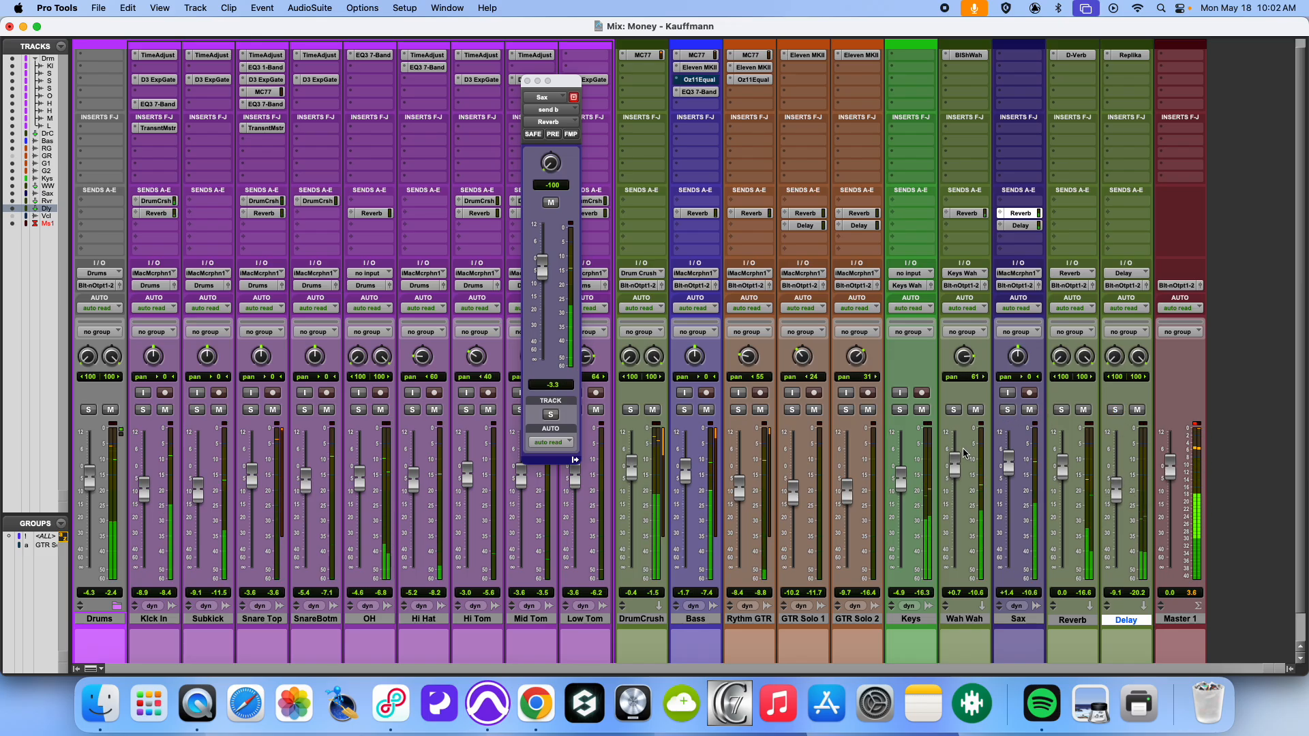
- Solo the Sax track together with the Reverb and Delay tracks
{"action": "left_click", "coordinate": [1008, 410]}
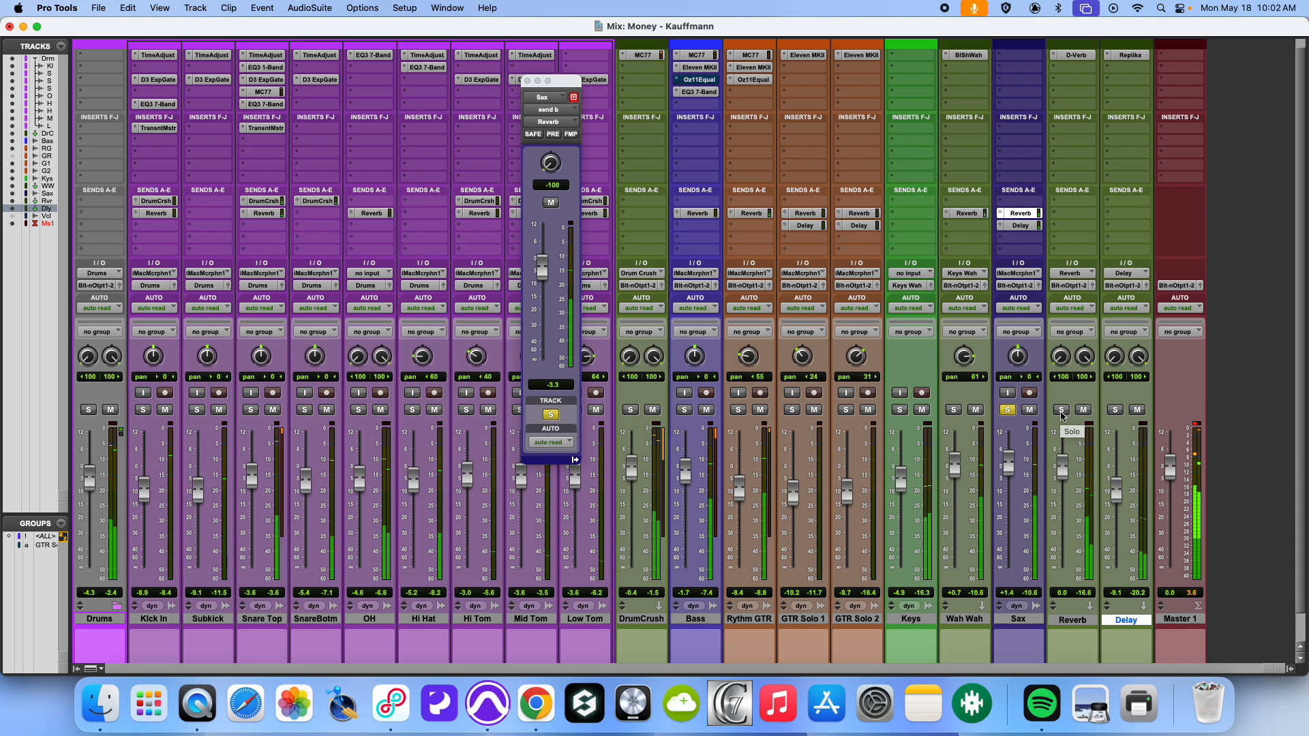
{"action": "left_click", "coordinate": [1062, 412]}
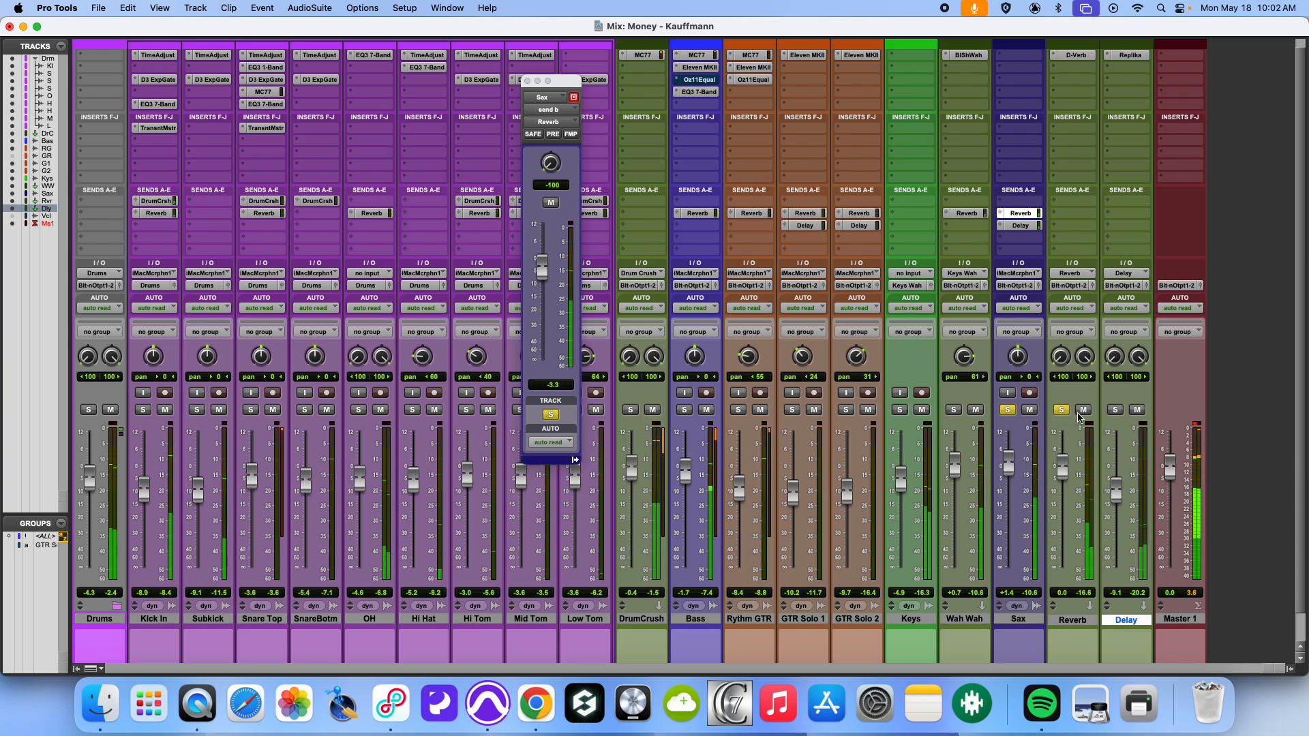
{"action": "left_click", "coordinate": [1116, 410]}
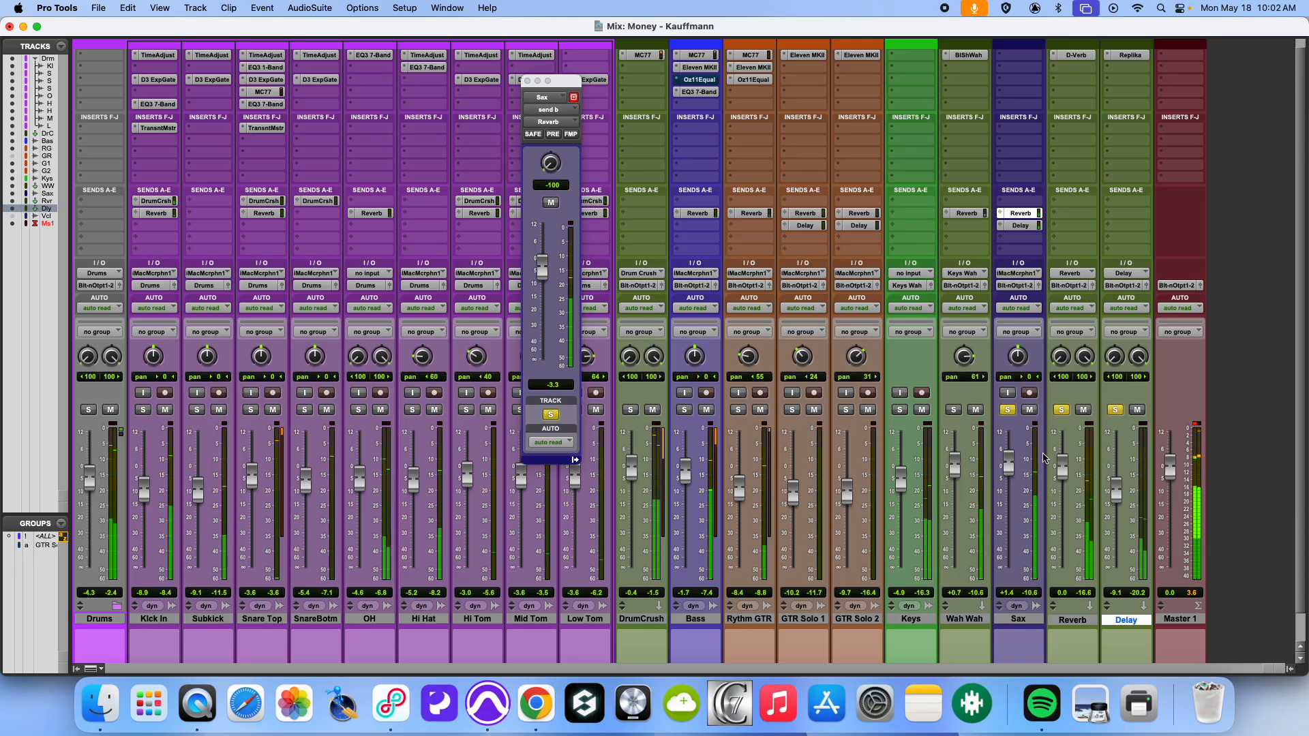
- Clear the solos on the Delay, Reverb and Sax tracks and close the Sax track's Reverb send window
{"action": "left_click", "coordinate": [1115, 410]}
{"action": "left_click", "coordinate": [1061, 410]}
{"action": "left_click", "coordinate": [1008, 409]}
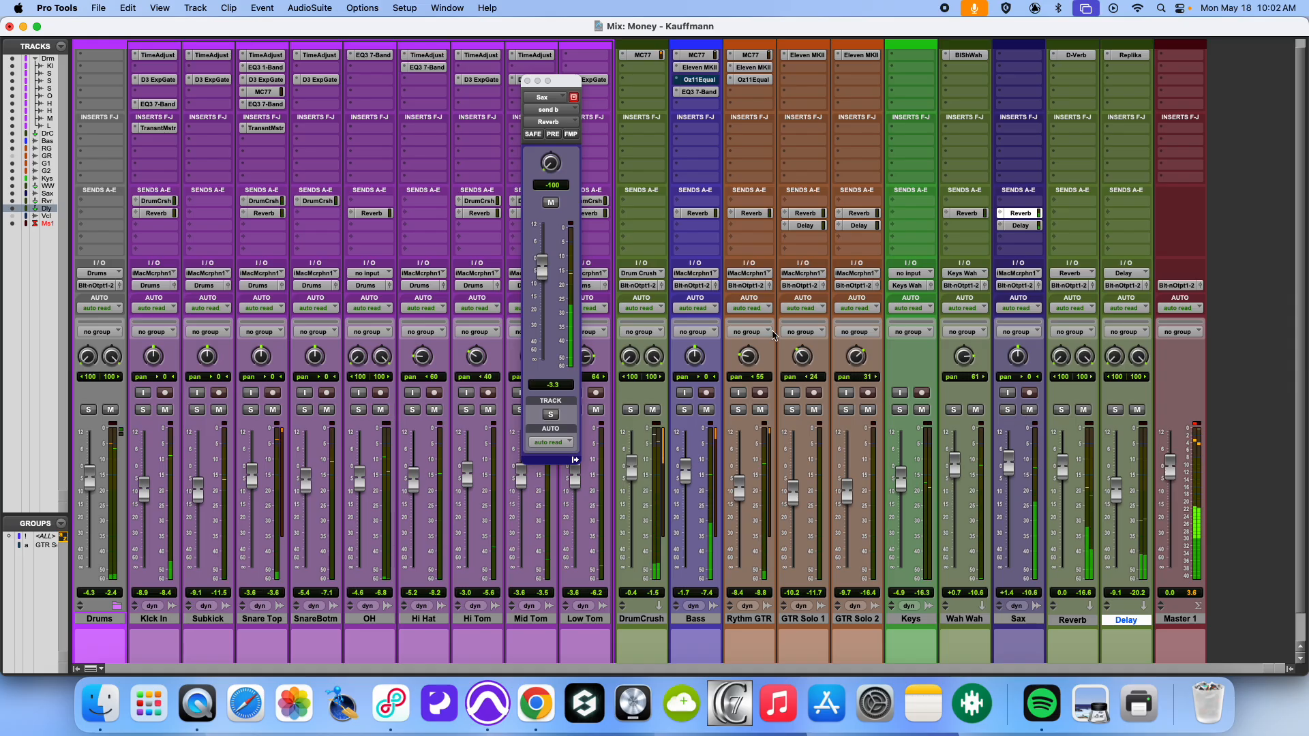
{"action": "left_click", "coordinate": [528, 81]}
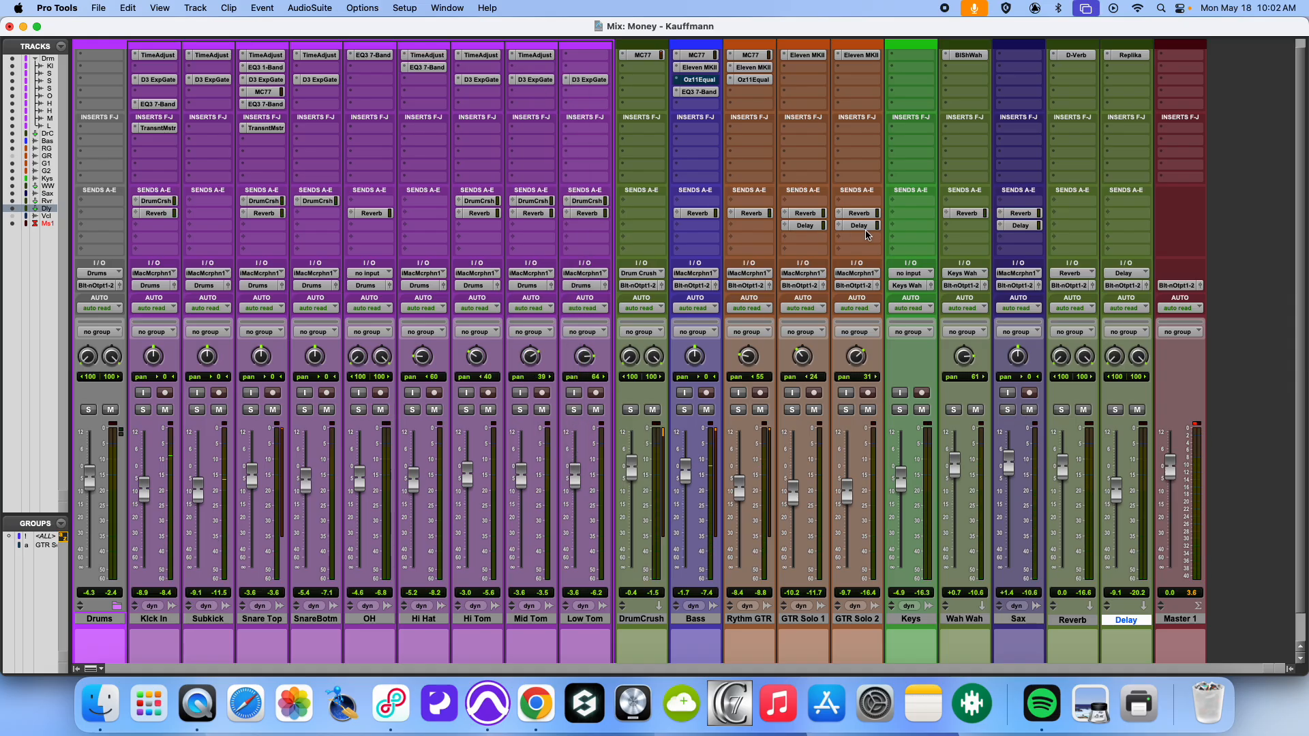
- Start playback near the beginning of the guitar solo clips in the Edit window, and return to the Mix window
{"action": "key", "text": "super+equal"}
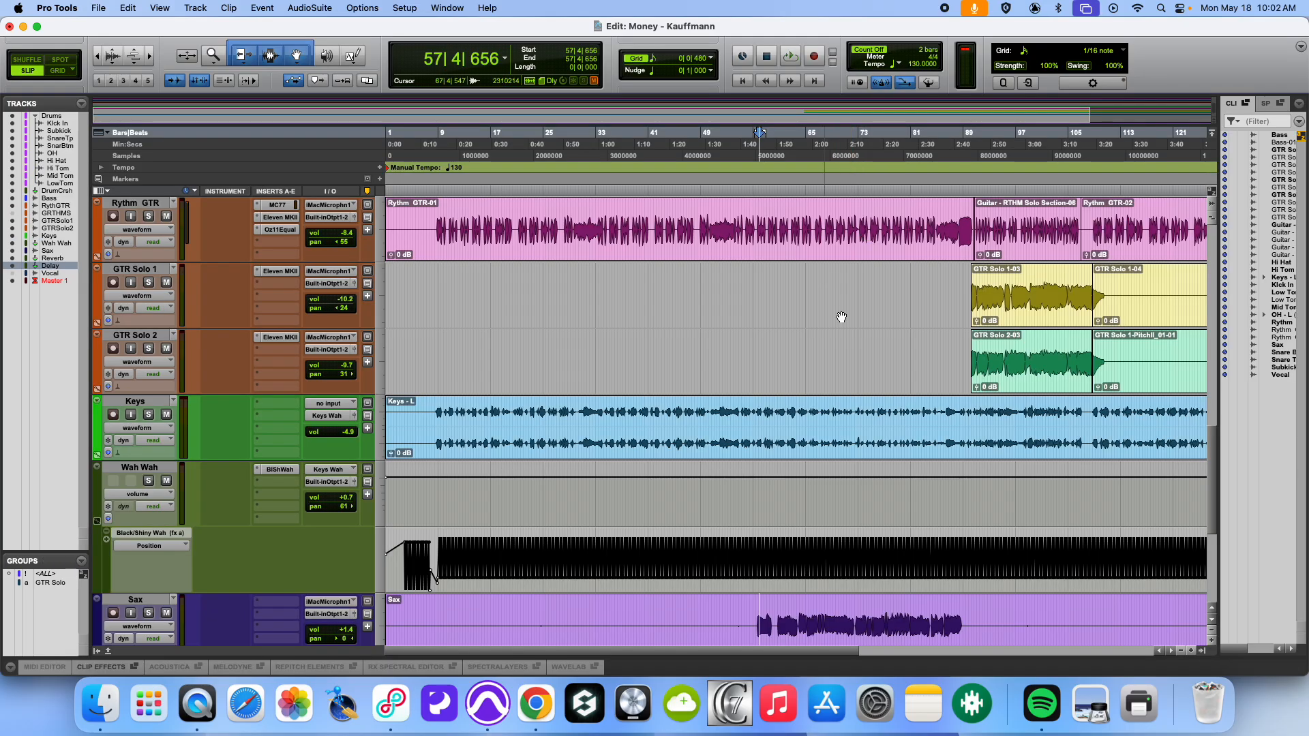
{"action": "left_click", "coordinate": [997, 380]}
{"action": "key", "text": "space"}
{"action": "key", "text": "super+equal"}
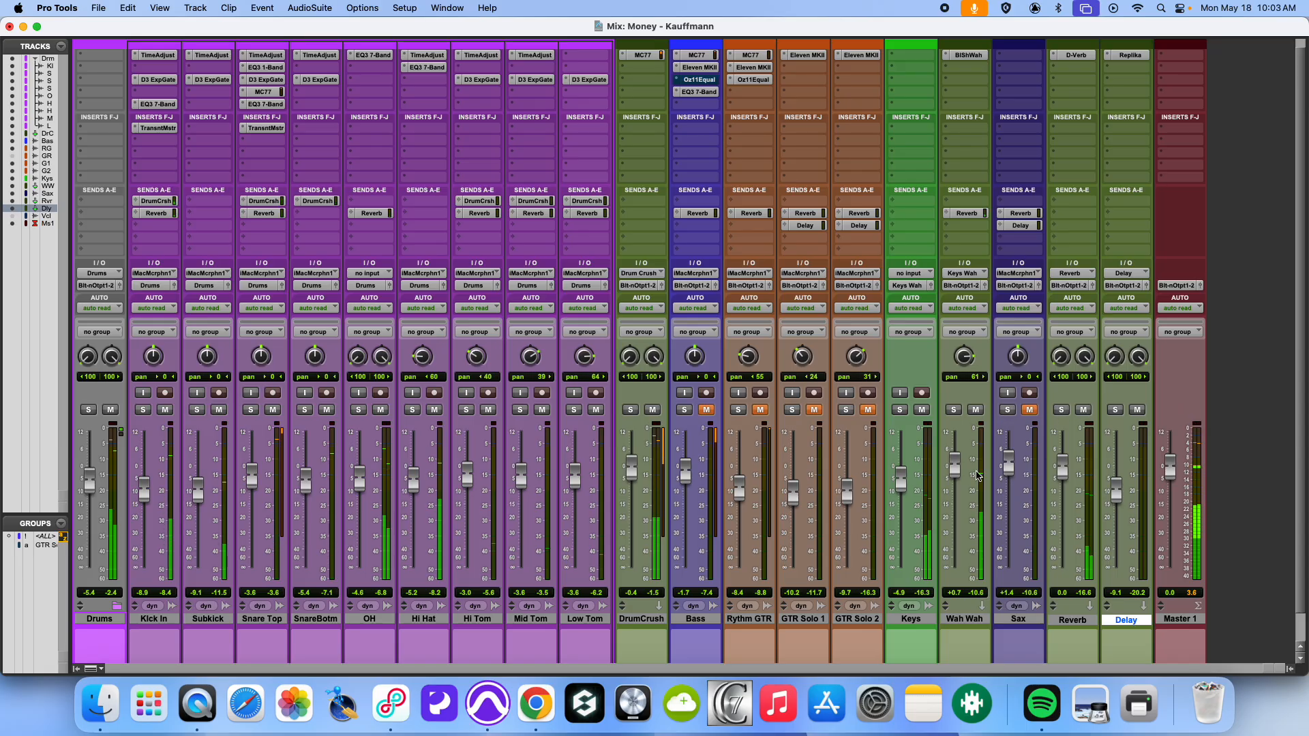
- During playback, lower the track volumes to -7.0 dB on Drums, -2.7 dB on Bass, -2.2 dB on DrumCrush and -8.9 dB on Rythm GTR
{"action": "left_click_drag", "start_coordinate": [93, 480], "coordinate": [94, 481]}
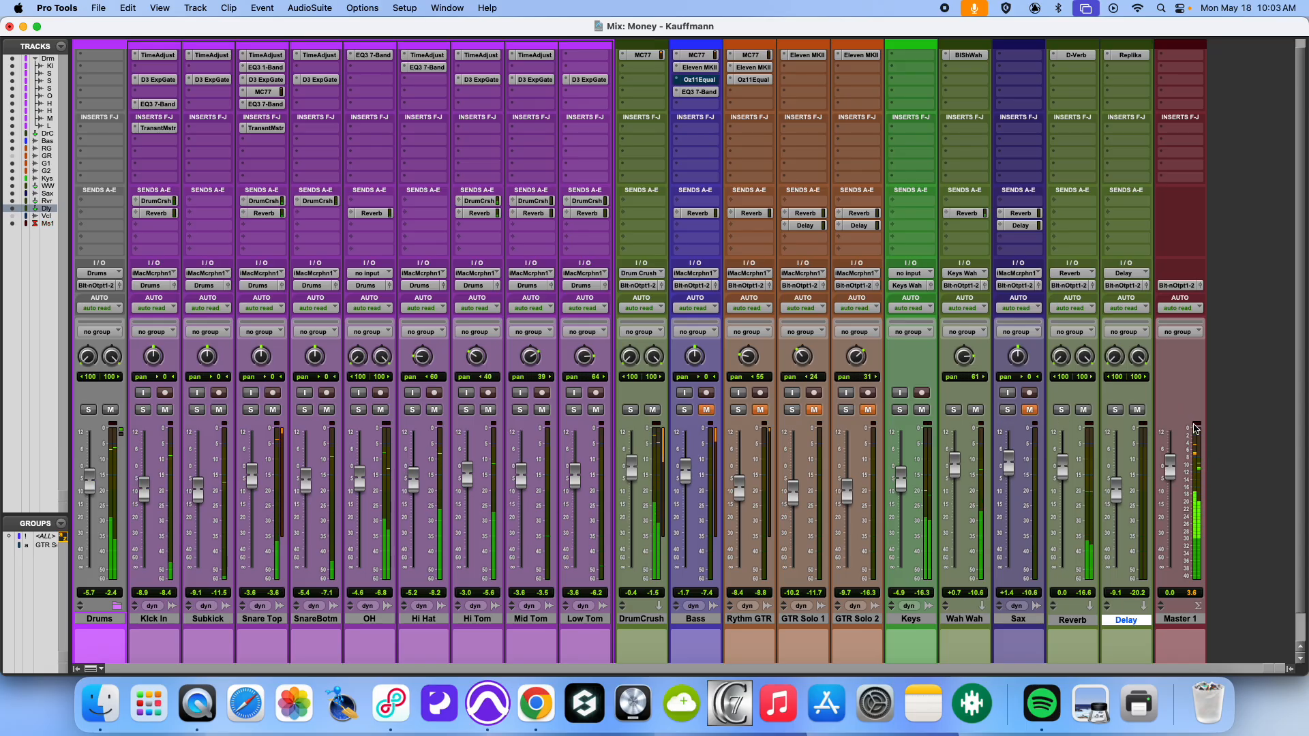
{"action": "left_click_drag", "start_coordinate": [88, 481], "coordinate": [87, 494]}
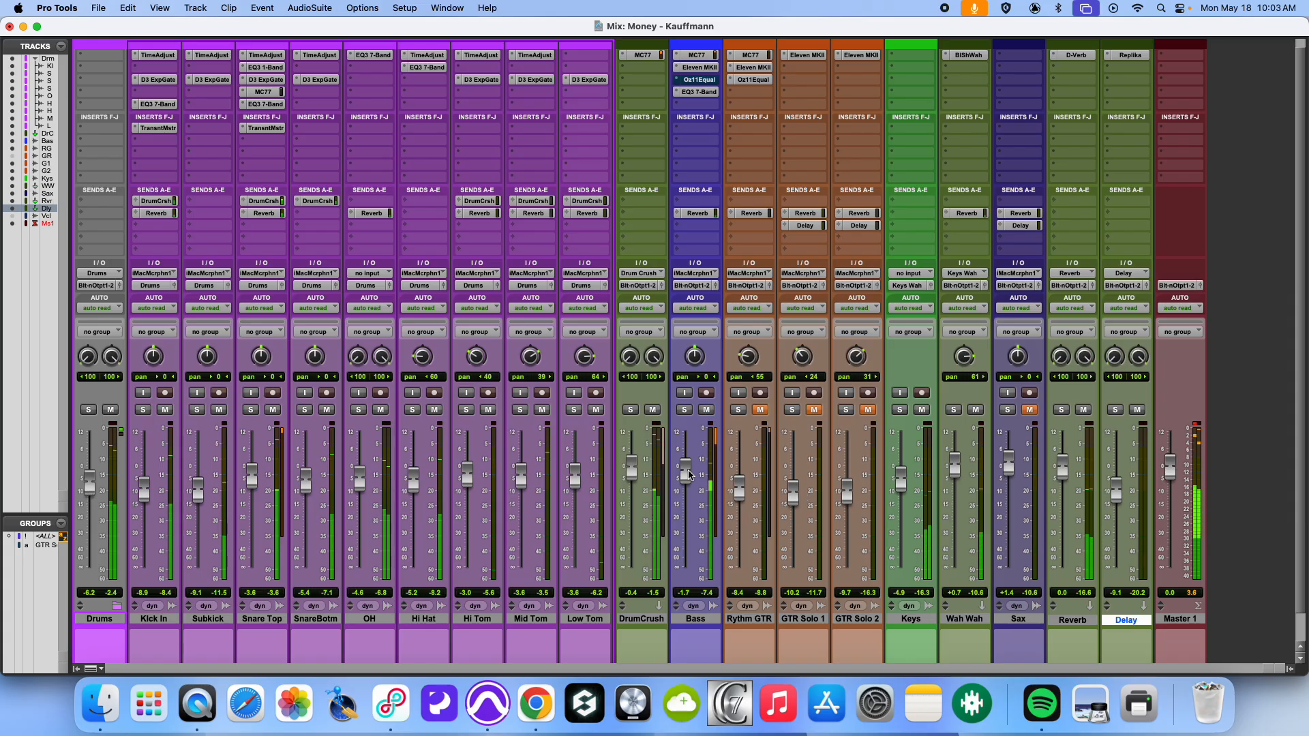
{"action": "left_click_drag", "start_coordinate": [686, 475], "coordinate": [687, 480]}
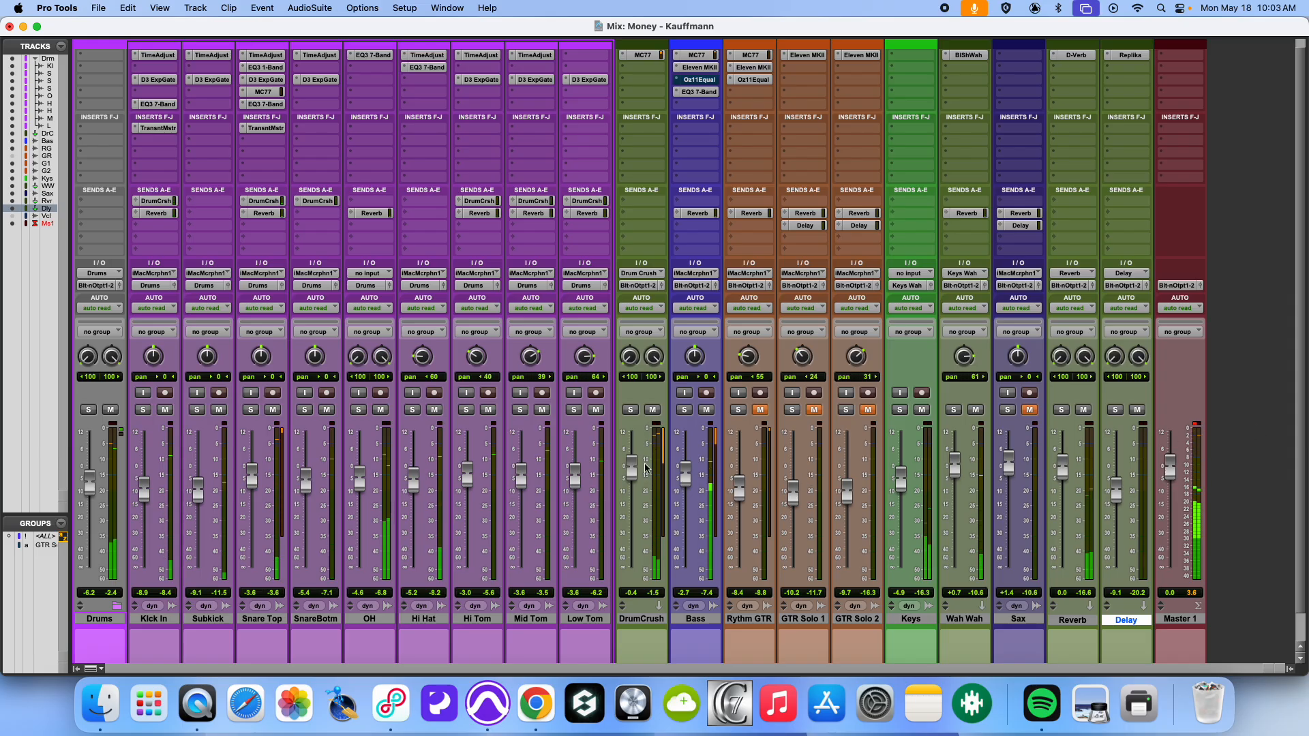
{"action": "left_click_drag", "start_coordinate": [92, 476], "coordinate": [91, 480]}
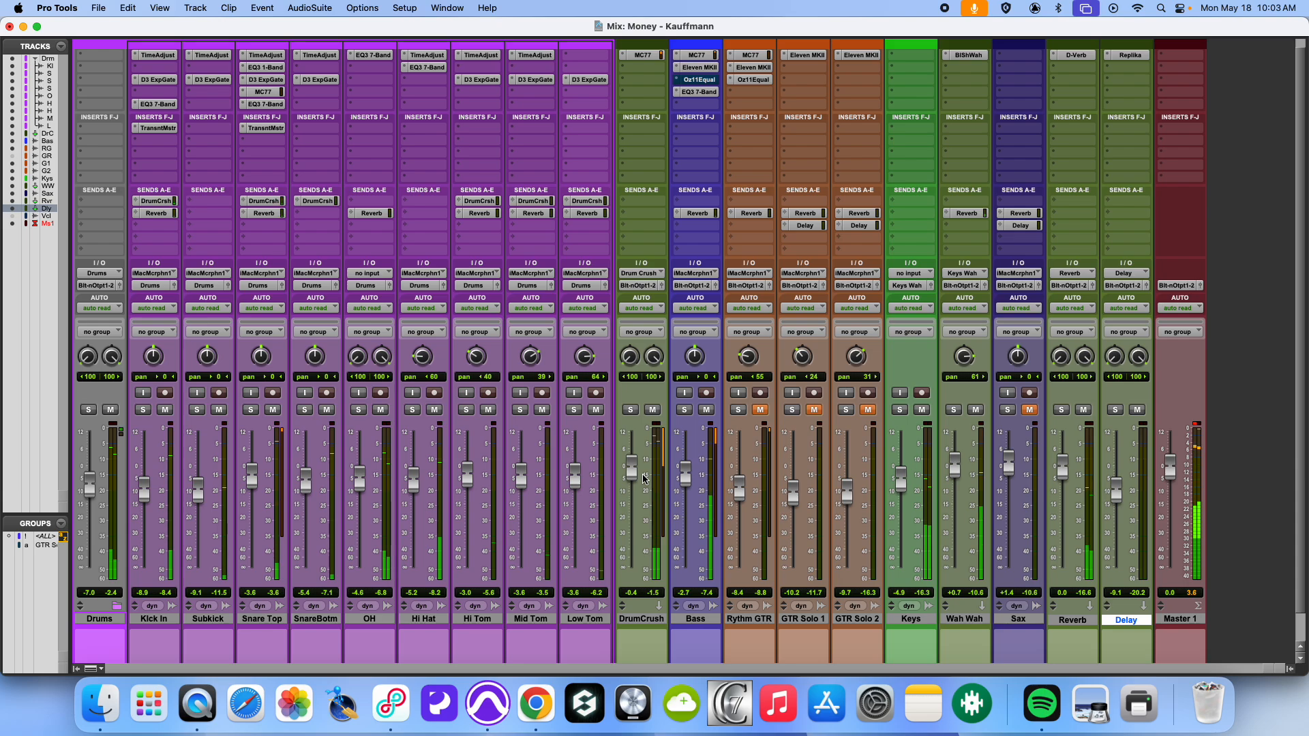
{"action": "left_click_drag", "start_coordinate": [632, 473], "coordinate": [631, 483]}
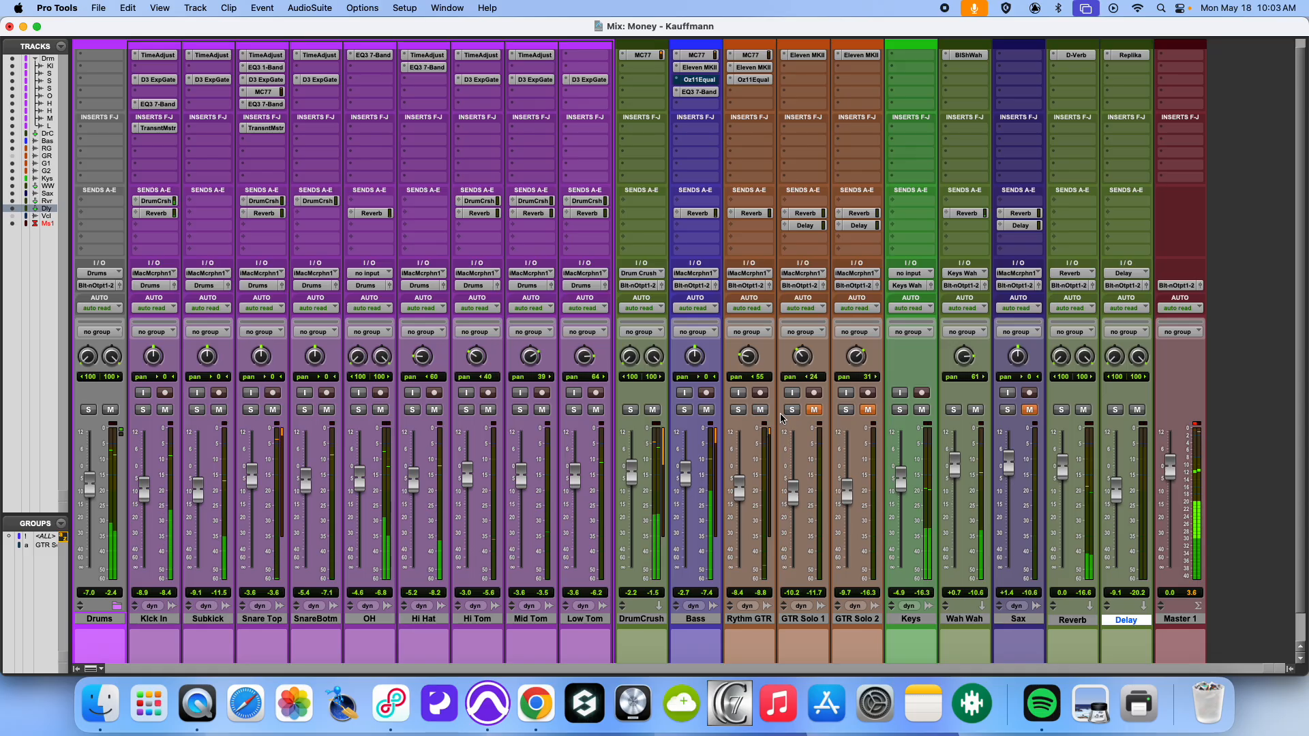
{"action": "left_click_drag", "start_coordinate": [737, 484], "coordinate": [739, 491]}
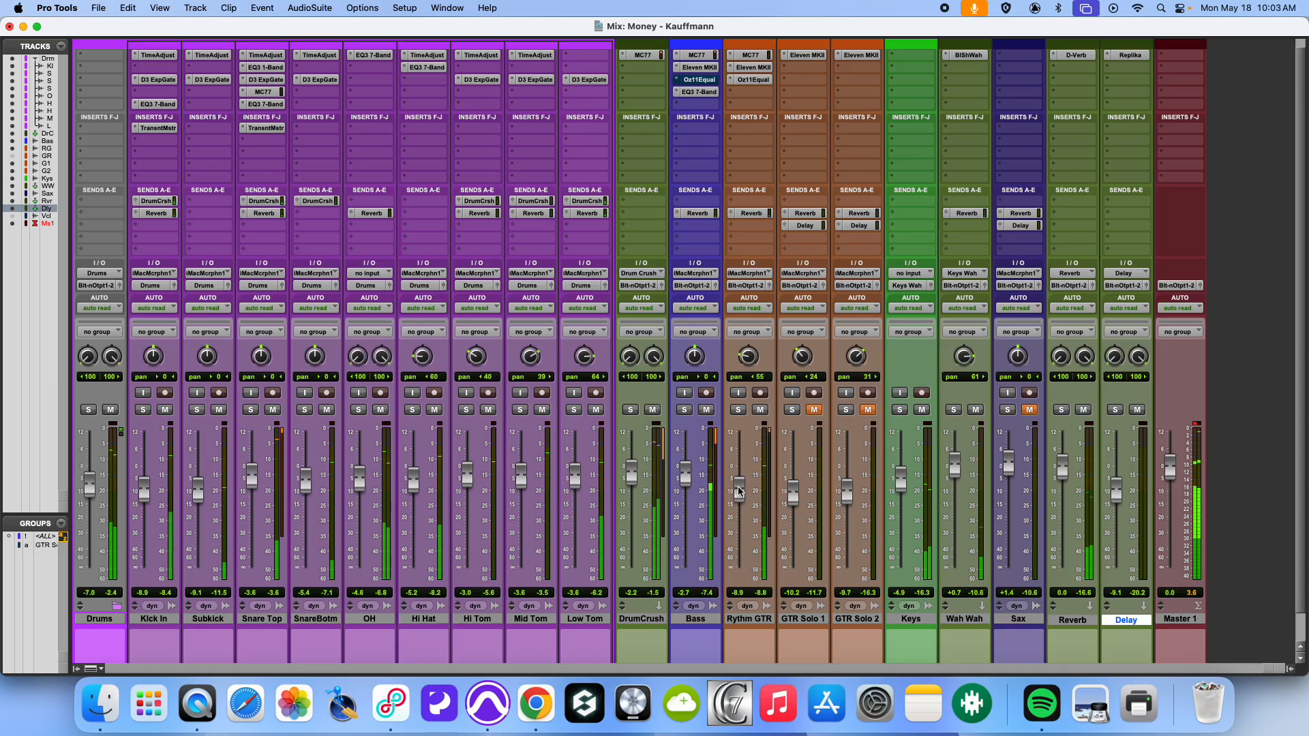
- Unmute GTR Solo 1 and GTR Solo 2, and lower the Keys volume to -5.7 dB and Wah Wah to -0.4 dB
{"action": "left_click", "coordinate": [814, 410]}
{"action": "left_click", "coordinate": [868, 410]}
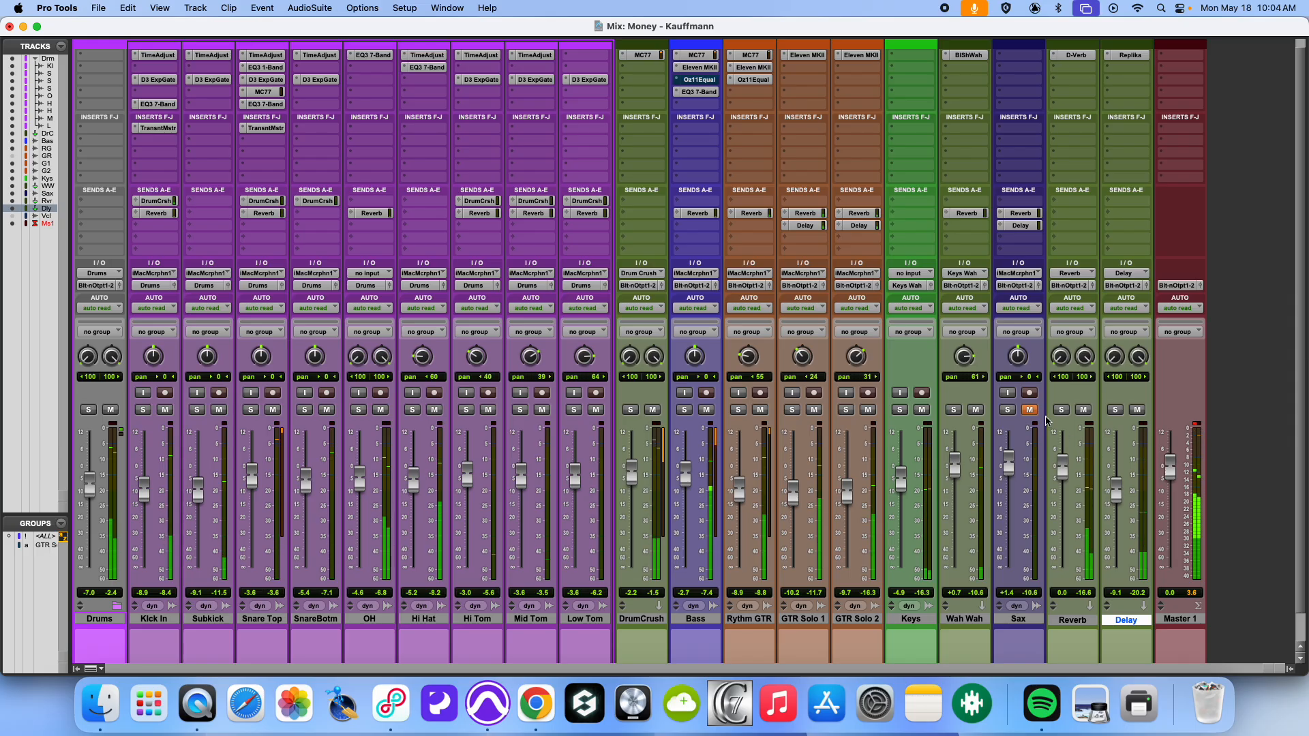
{"action": "left_click_drag", "start_coordinate": [847, 484], "coordinate": [955, 469]}
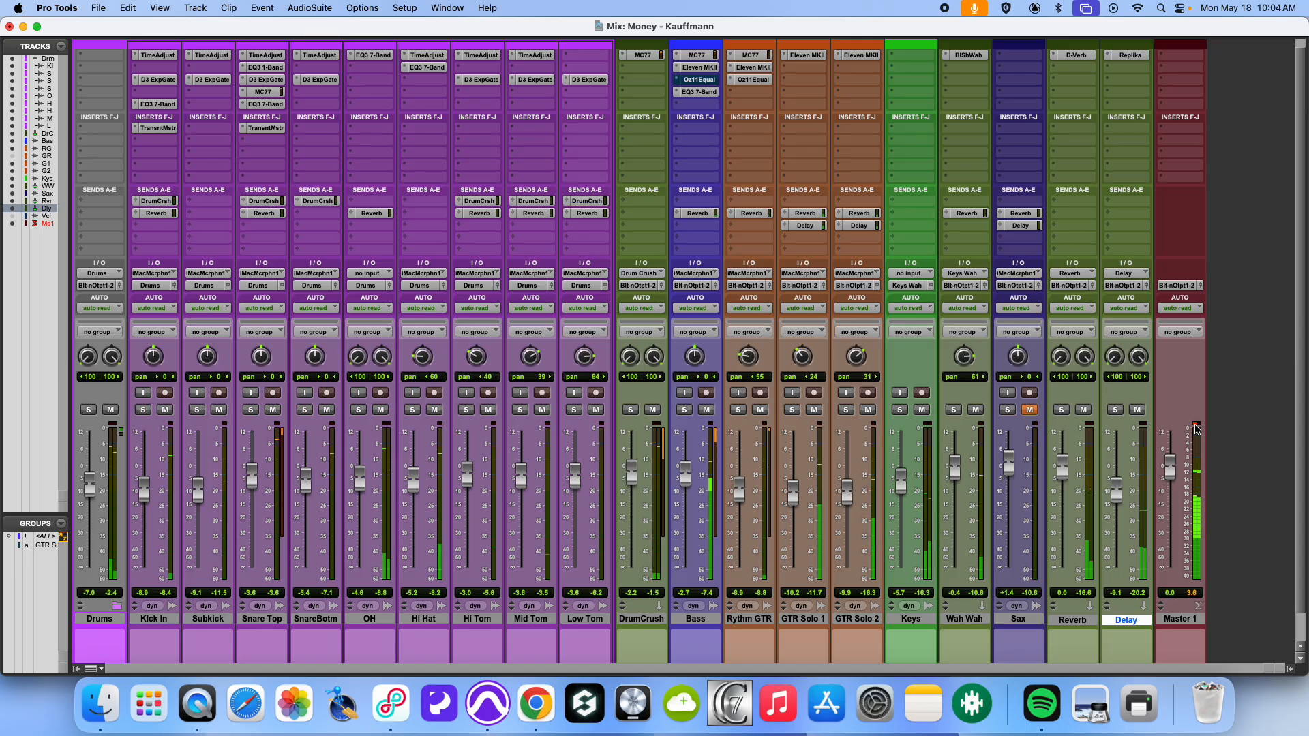
- Clear the clip indicator on the Master 1 meter and stop playback
{"action": "left_click", "coordinate": [1195, 425]}
{"action": "key", "text": "space"}
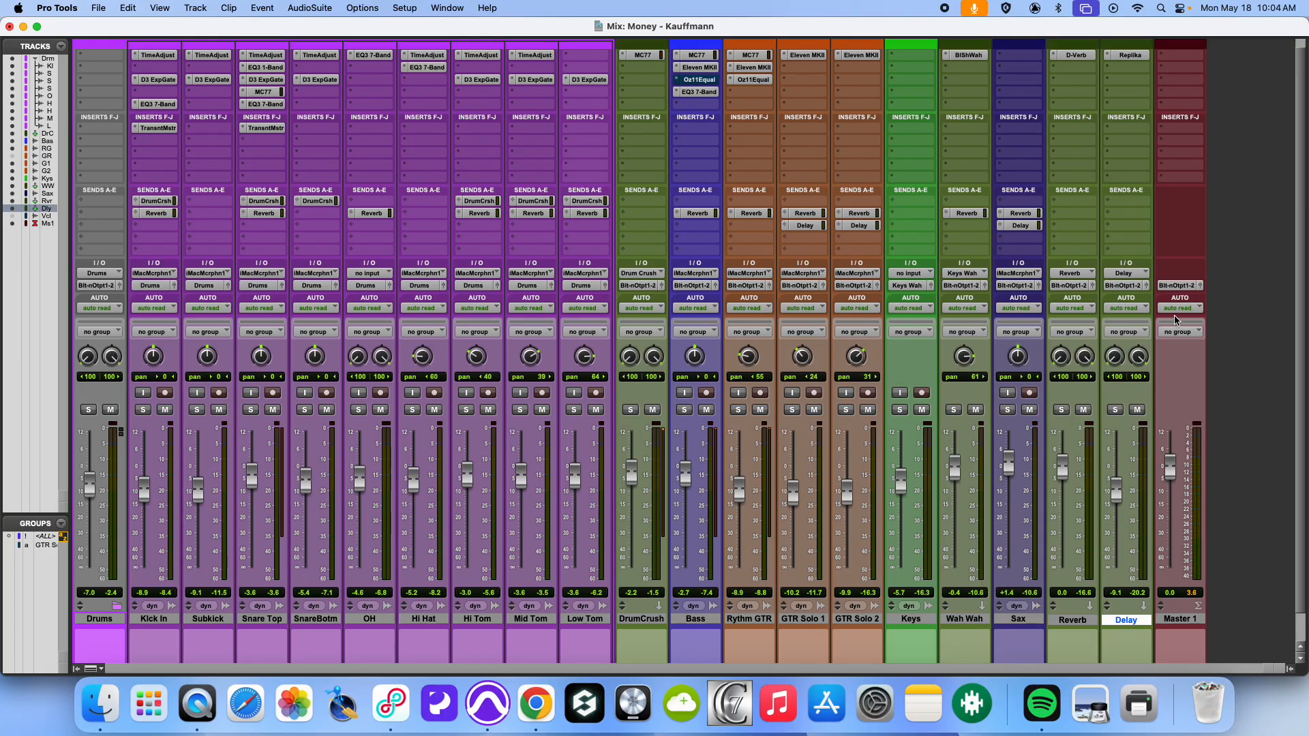
{"action": "scroll", "coordinate": [1166, 320], "scroll_direction": "up", "scroll_amount": 1}
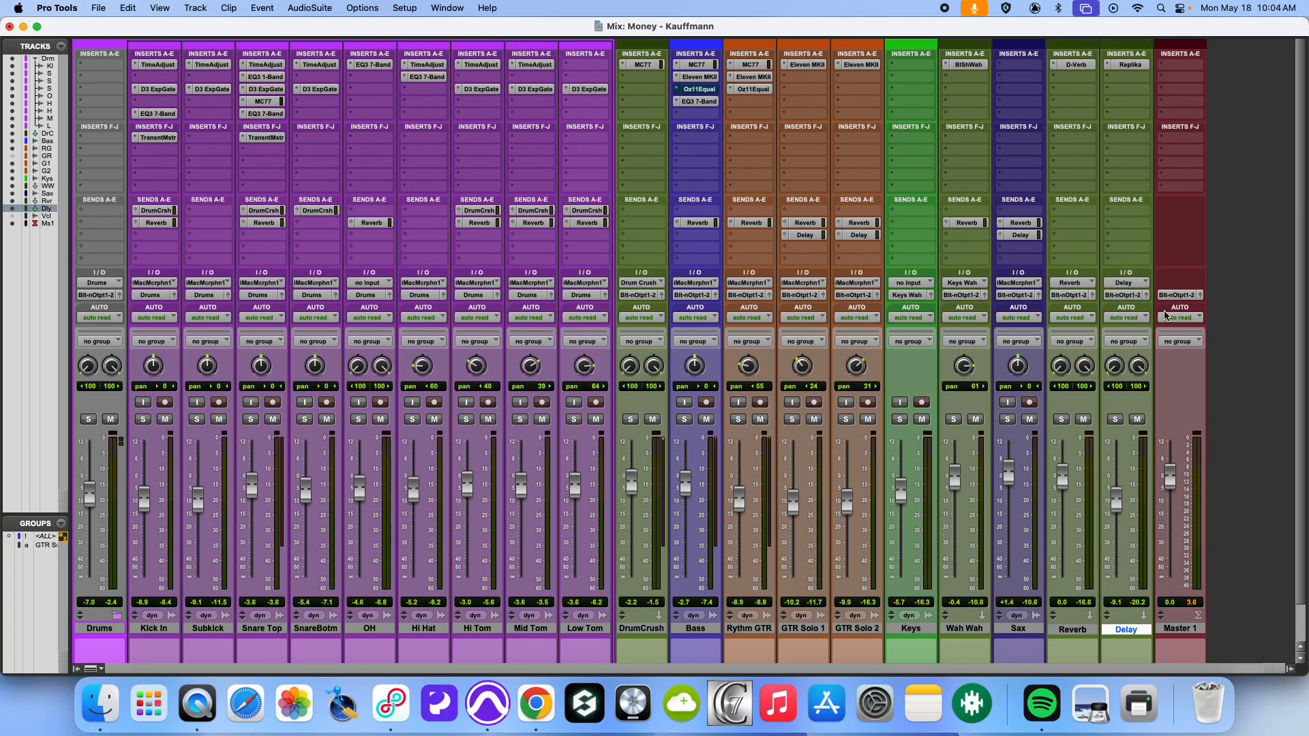